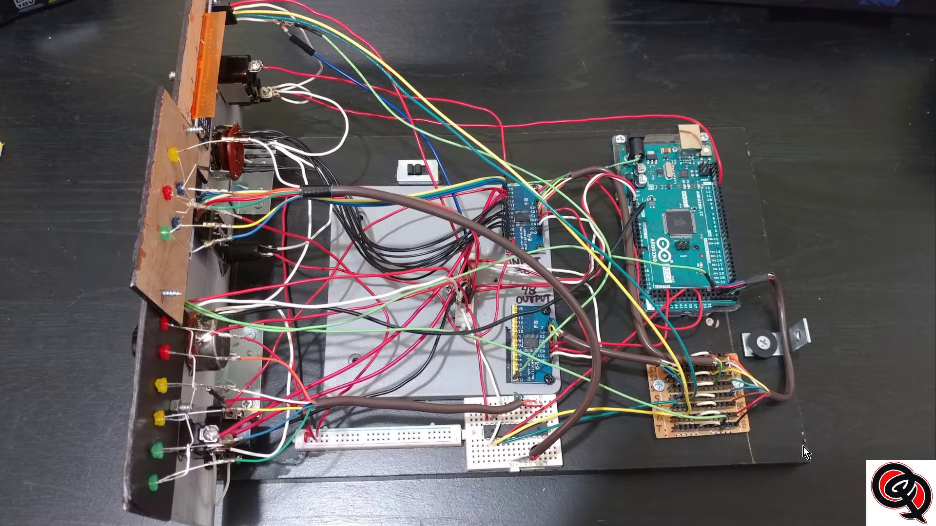
Step: Bring the SimVimCockpit Configurator page up in Chrome and open its Data Table
{"action": "mouse_move", "coordinate": [395, 524]}
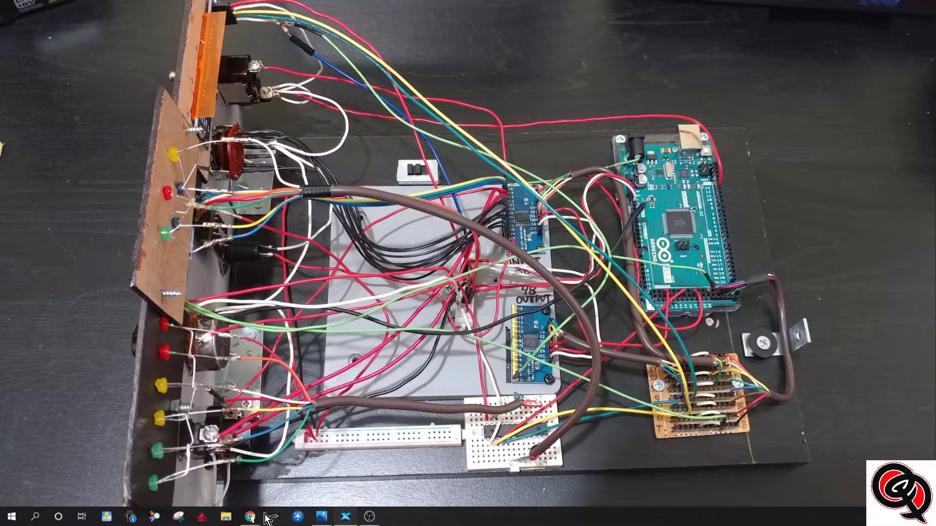
{"action": "left_click", "coordinate": [246, 518]}
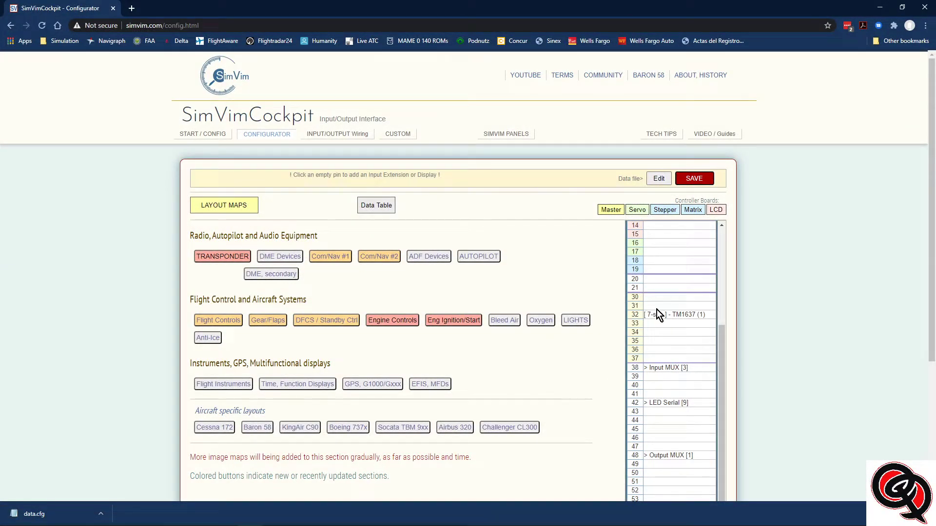
{"action": "scroll", "coordinate": [682, 302], "scroll_direction": "down", "scroll_amount": 1}
{"action": "scroll", "coordinate": [684, 321], "scroll_direction": "down", "scroll_amount": 1}
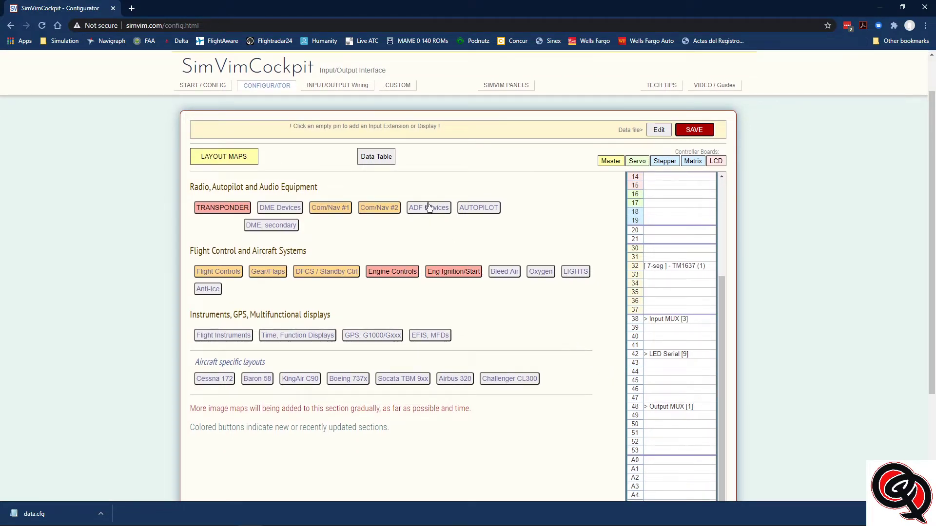
{"action": "left_click", "coordinate": [375, 161]}
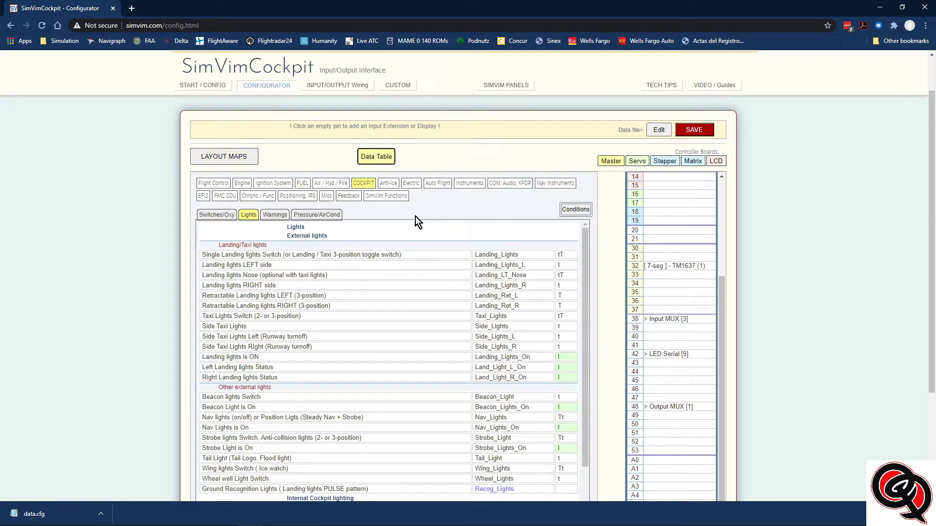
Step: Switch the Data Table to the SimVim Functions category, listing Selector_1 through Selector_4
{"action": "left_click", "coordinate": [382, 197]}
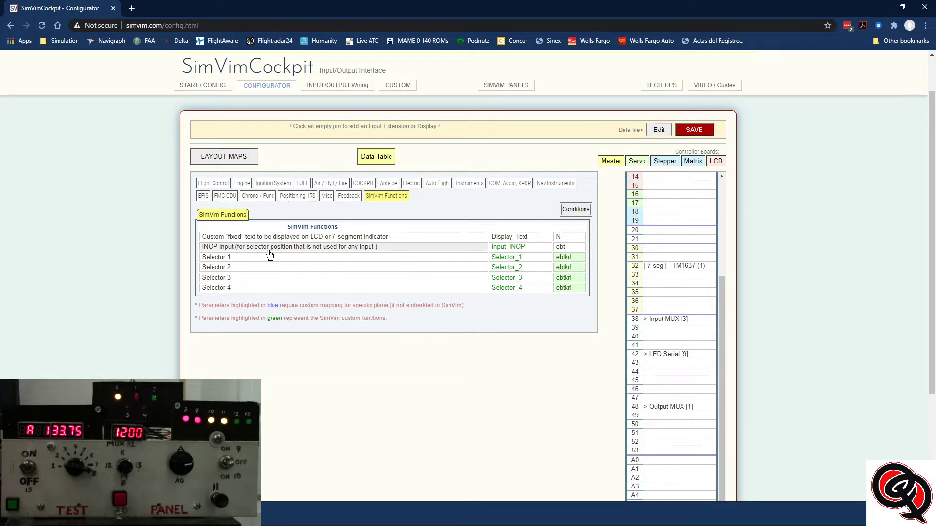
Step: Make Selector 1 a toggle switch on pin 38's multiplexer input 15
{"action": "left_click", "coordinate": [263, 256]}
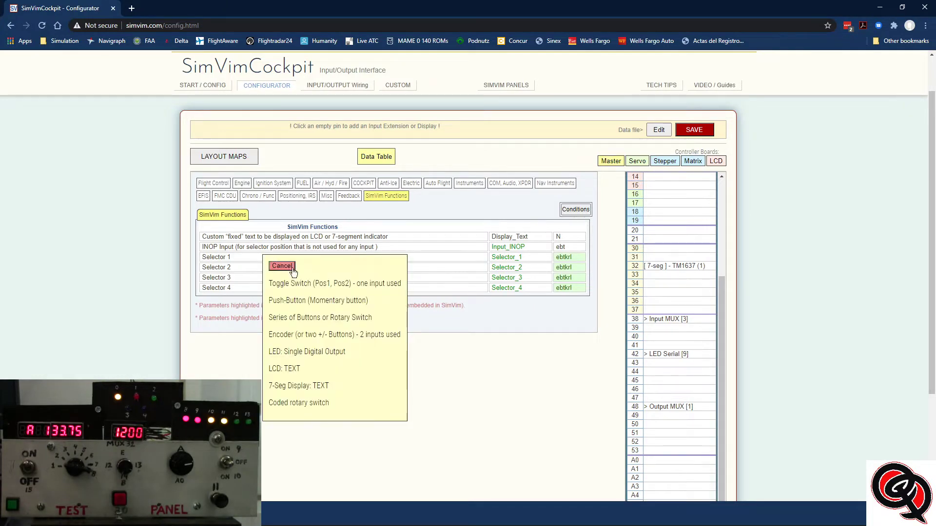
{"action": "left_click", "coordinate": [320, 285]}
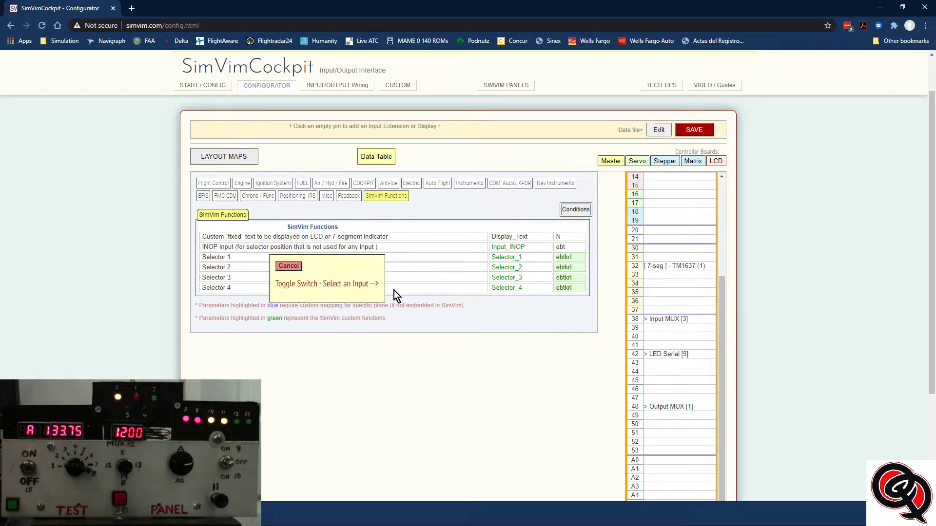
{"action": "left_click", "coordinate": [633, 320]}
{"action": "left_click", "coordinate": [497, 441]}
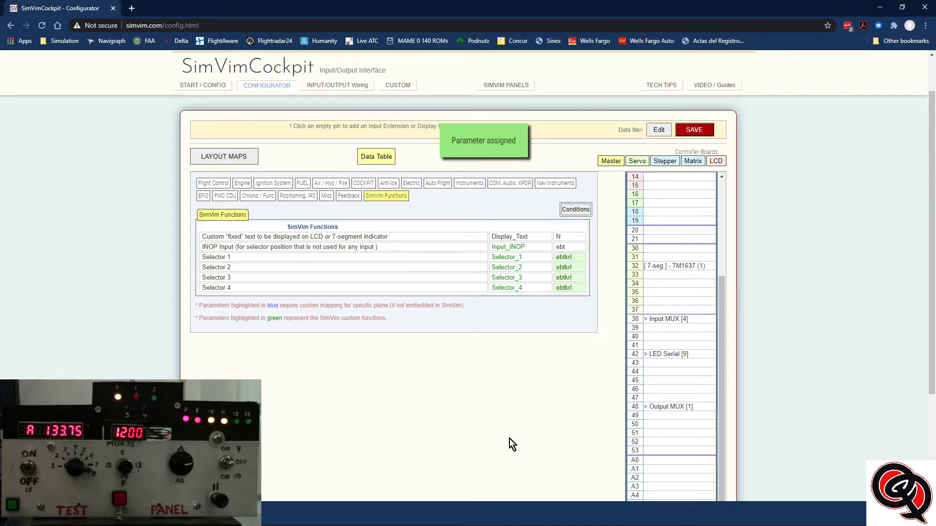
Step: Make Selector 2 an 8-position rotary switch starting at pin 38 multiplexer input 1
{"action": "left_click", "coordinate": [261, 271]}
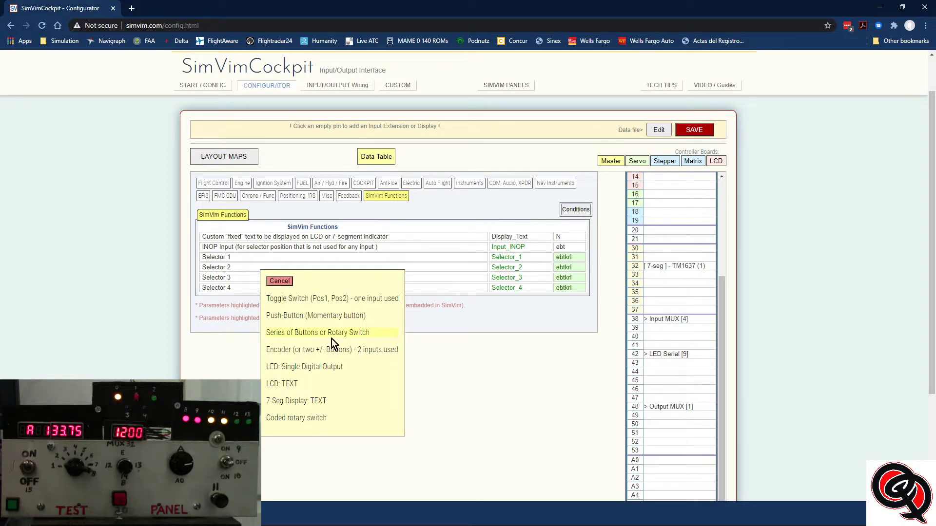
{"action": "left_click", "coordinate": [345, 333]}
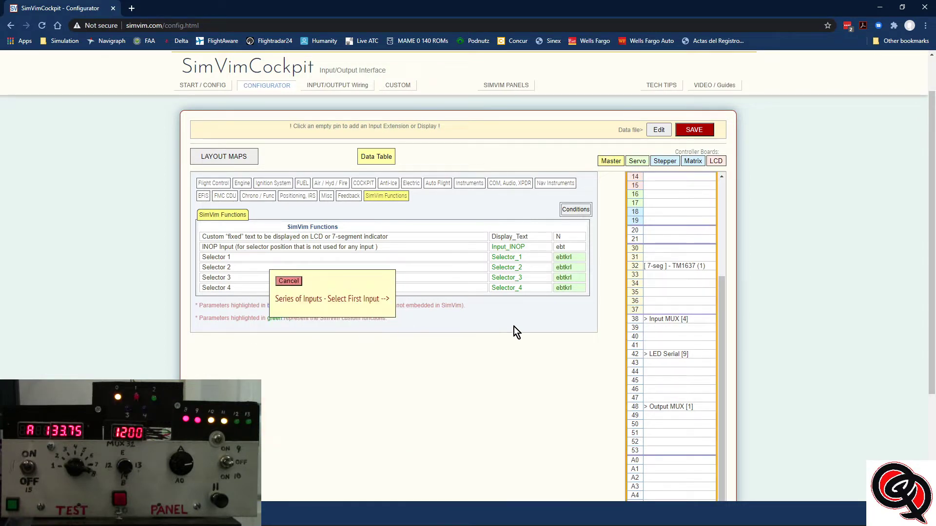
{"action": "left_click", "coordinate": [634, 320]}
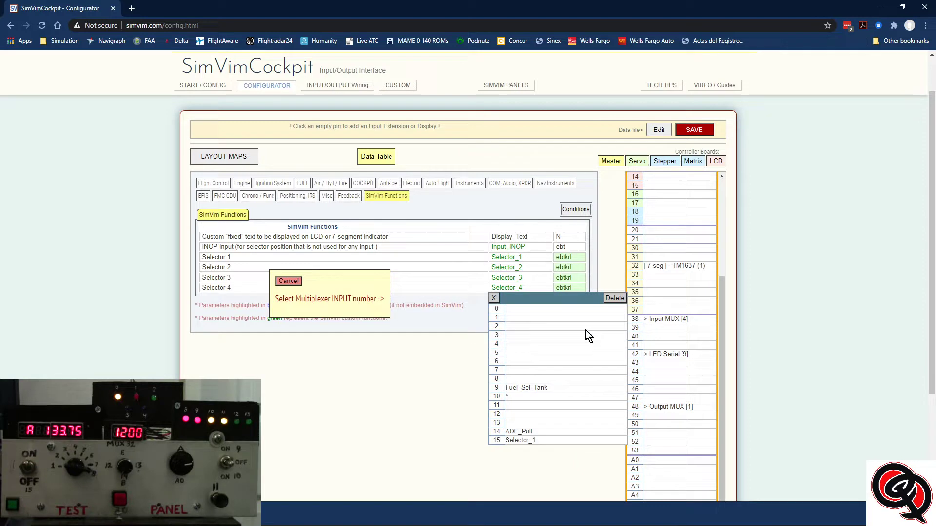
{"action": "left_click", "coordinate": [496, 318]}
{"action": "left_click", "coordinate": [247, 223]}
{"action": "key", "text": "BackSpace"}
{"action": "type", "text": "8"}
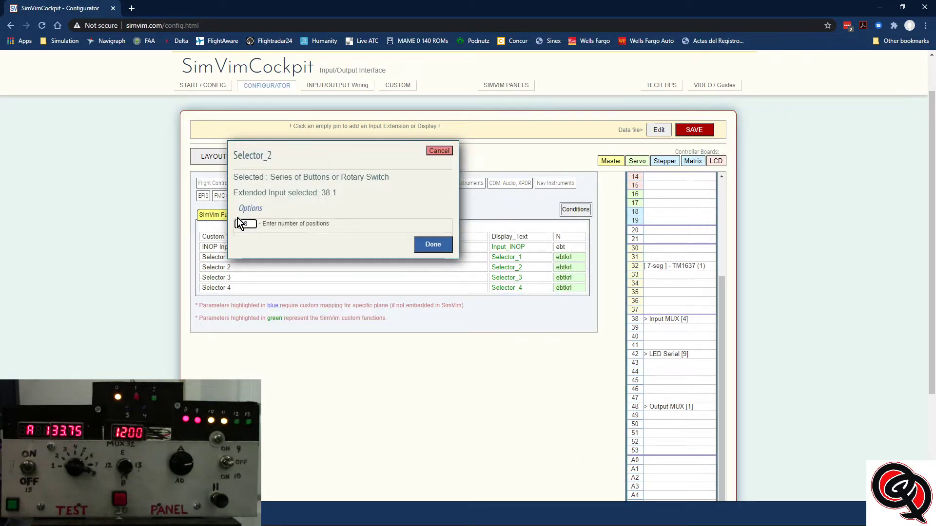
{"action": "left_click", "coordinate": [432, 244]}
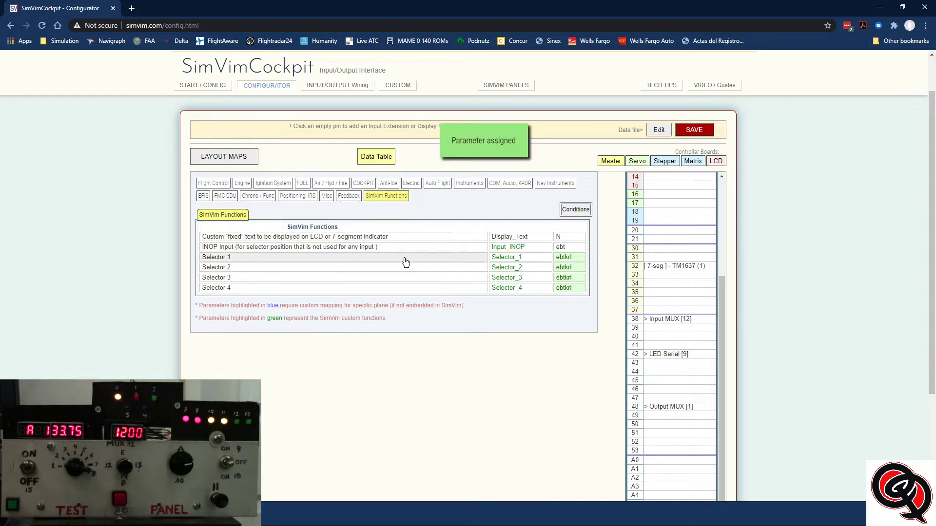
Step: Assign Selector 3 as a 2-mode push-button on input 38.0, then review pin 38's assignments
{"action": "left_click", "coordinate": [256, 278]}
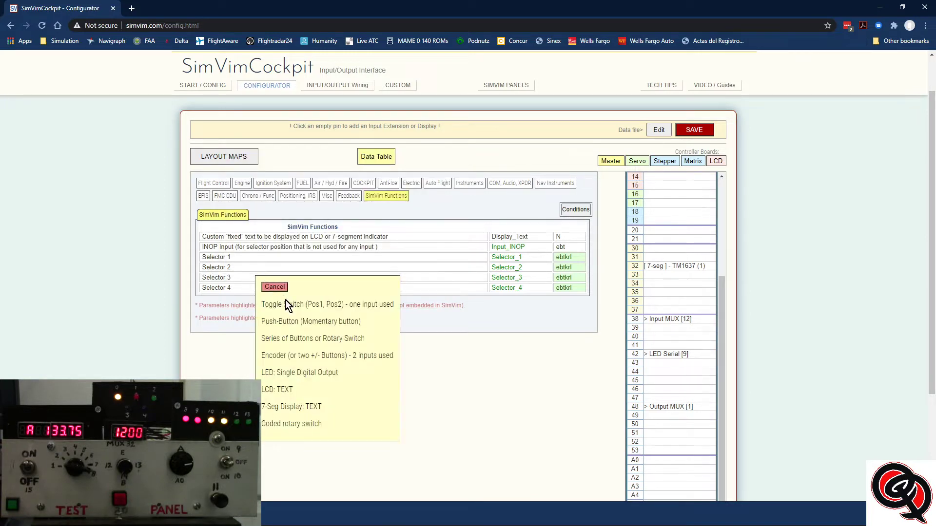
{"action": "left_click", "coordinate": [295, 324]}
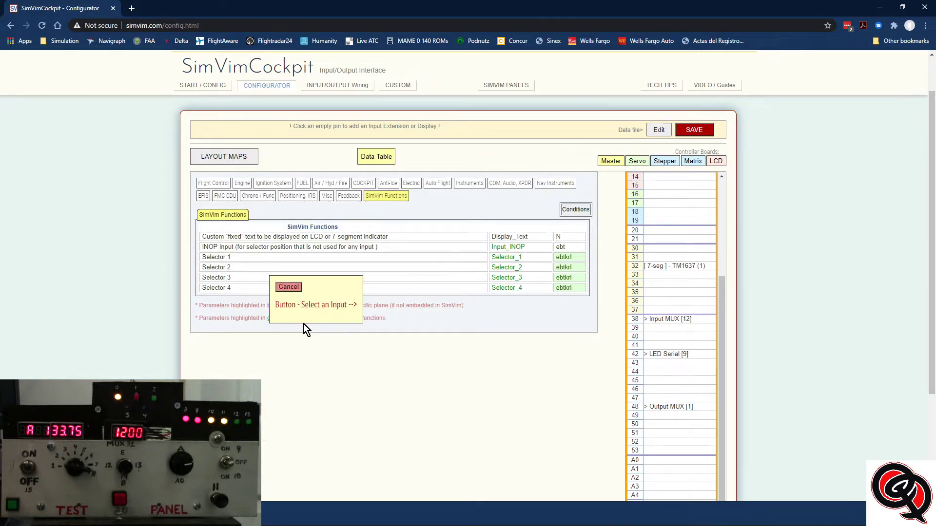
{"action": "left_click", "coordinate": [634, 321]}
{"action": "left_click", "coordinate": [495, 312]}
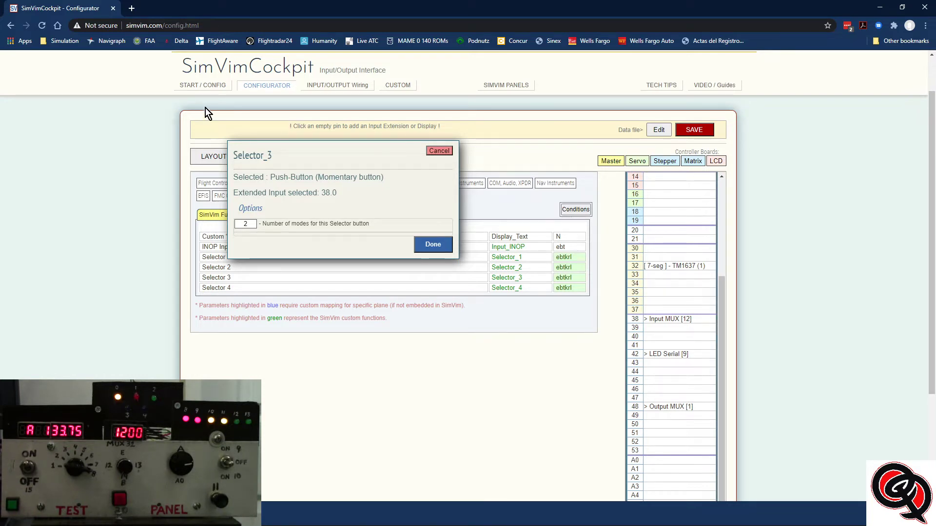
{"action": "left_click", "coordinate": [435, 246]}
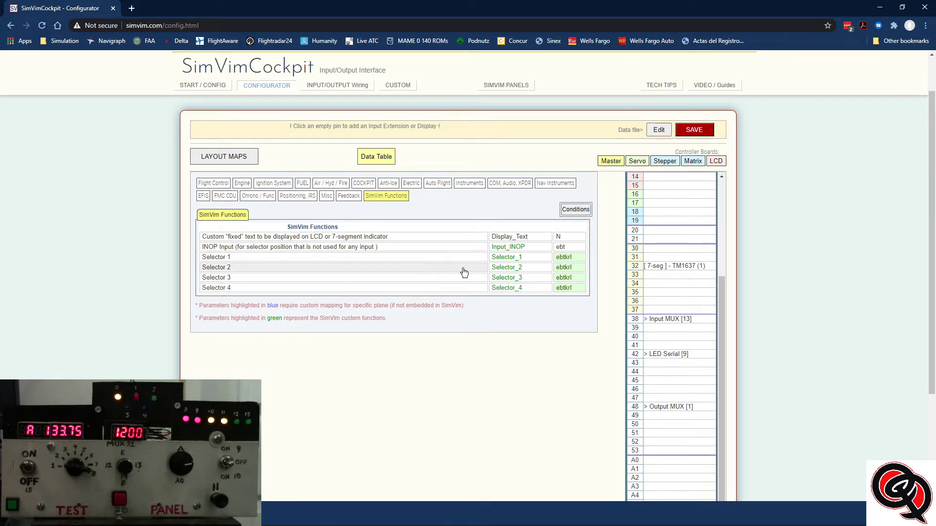
{"action": "left_click", "coordinate": [637, 321]}
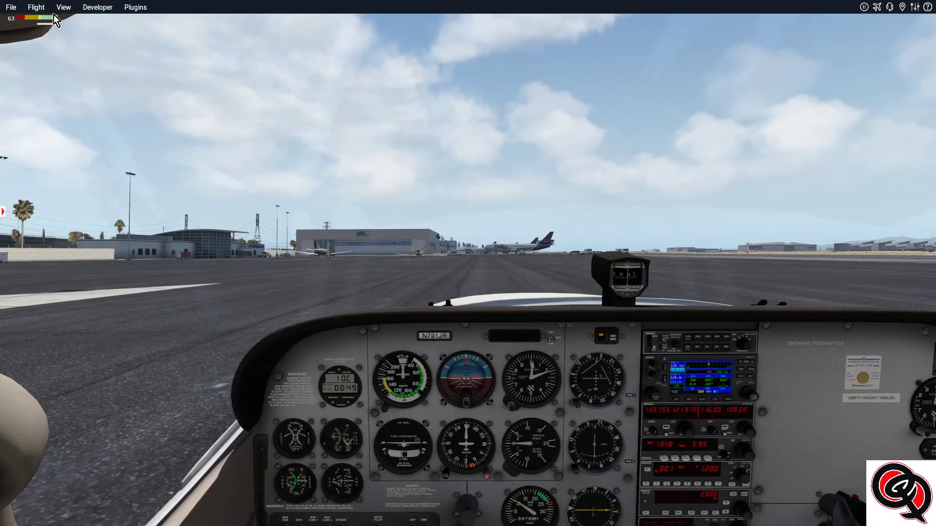
Step: Open the SimVimCockpit Status window from the Plugins menu
{"action": "left_click", "coordinate": [133, 7]}
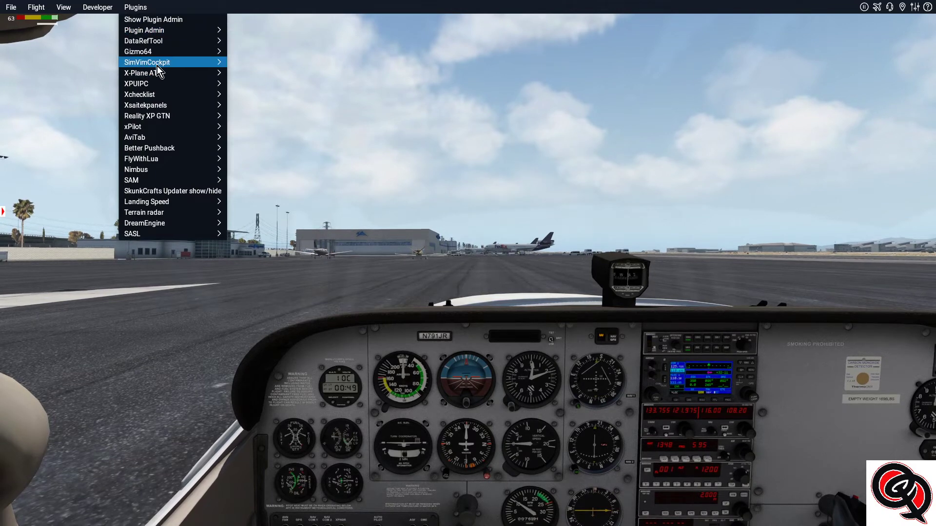
{"action": "mouse_move", "coordinate": [213, 62]}
{"action": "left_click", "coordinate": [243, 62]}
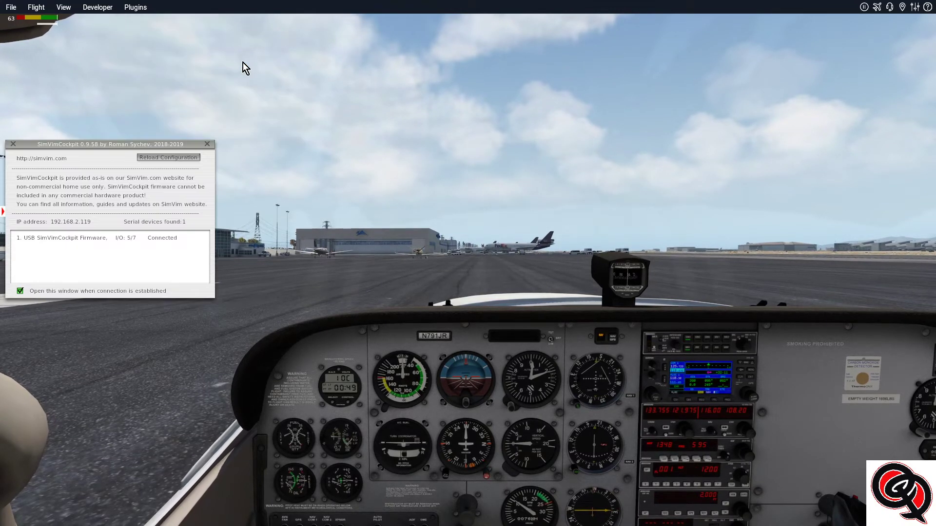
Step: Open the SimVimCockpit Input Options test window, bringing the status window forward
{"action": "left_click", "coordinate": [145, 9]}
{"action": "mouse_move", "coordinate": [151, 62]}
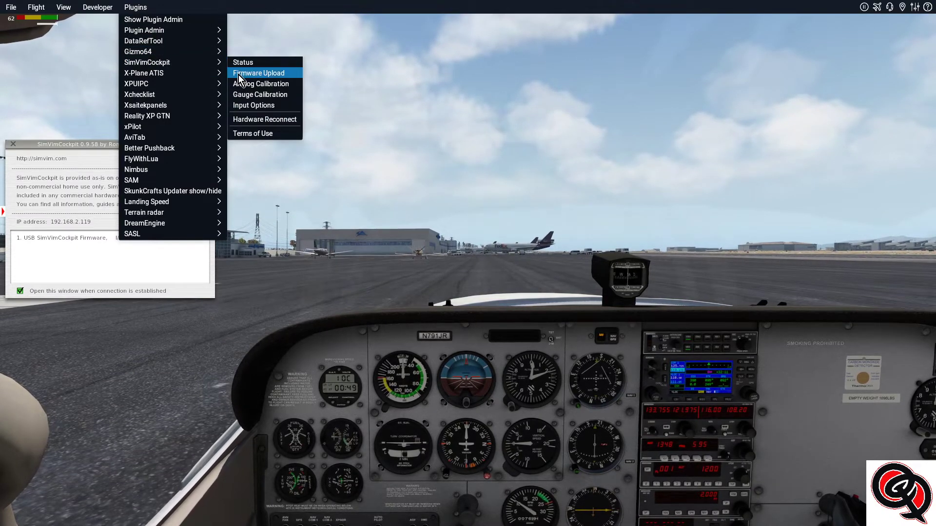
{"action": "left_click", "coordinate": [253, 106]}
{"action": "left_click", "coordinate": [128, 259]}
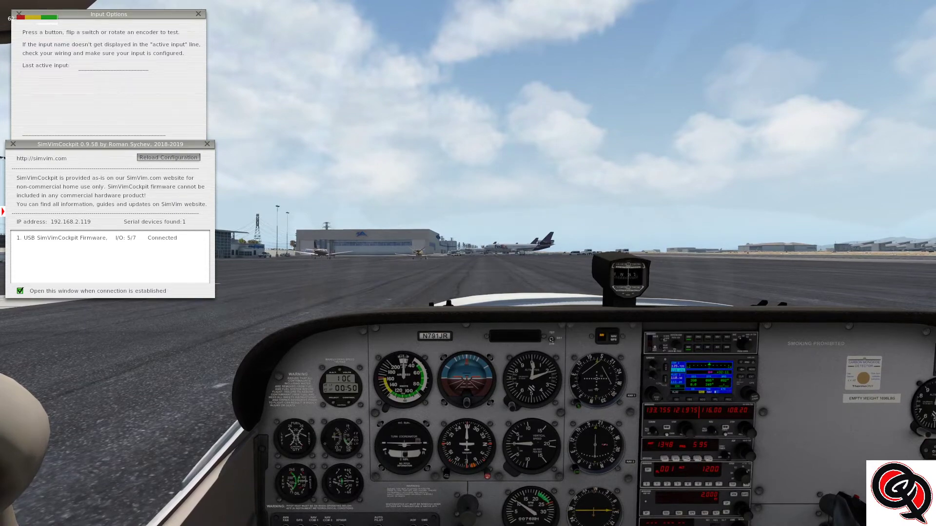
Step: Turn the NAV 1 and NAV 2 OBS, HSI heading and COMM standby knobs to test hardware response
{"action": "key", "text": "KP_2"}
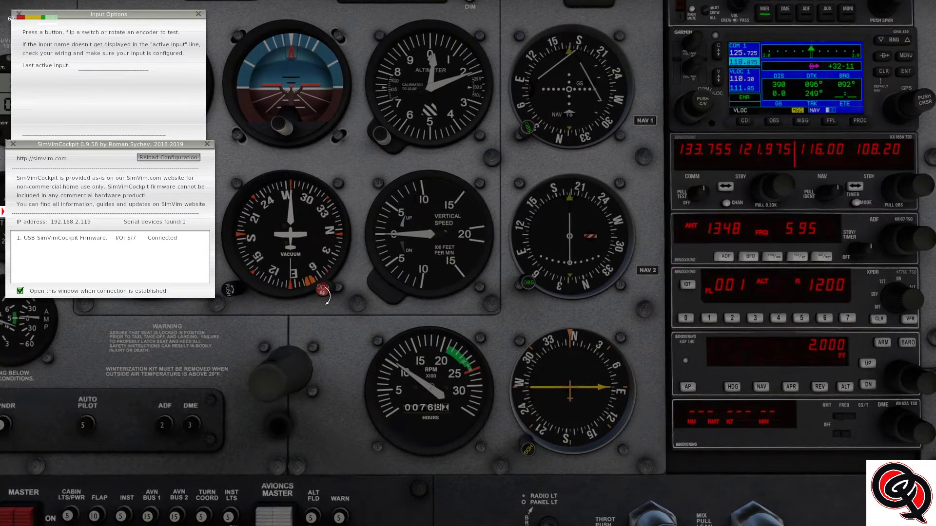
{"action": "scroll", "coordinate": [323, 293], "scroll_direction": "down", "scroll_amount": 10}
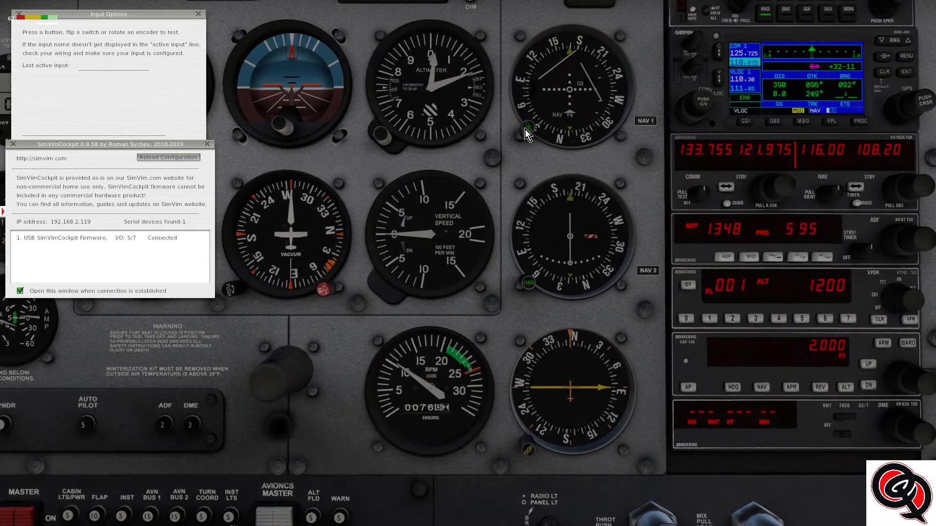
{"action": "scroll", "coordinate": [526, 127], "scroll_direction": "up", "scroll_amount": 15}
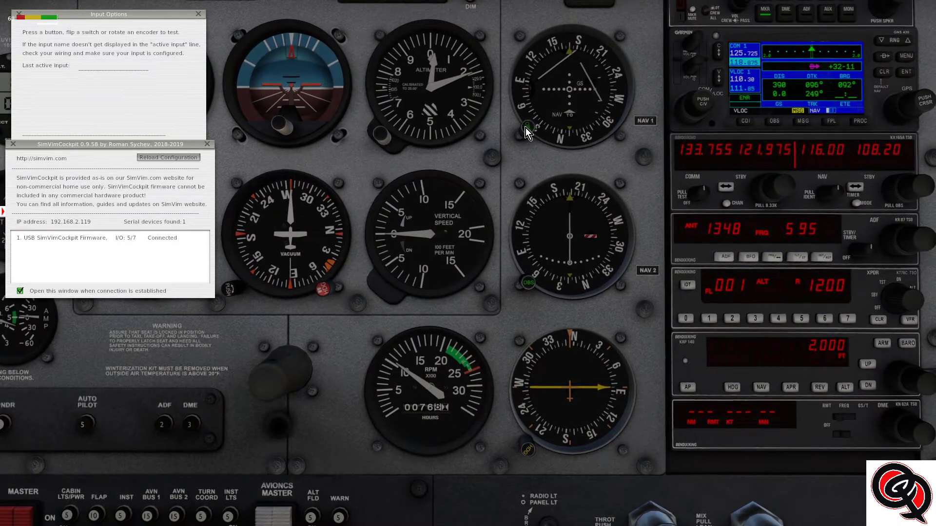
{"action": "scroll", "coordinate": [525, 127], "scroll_direction": "up", "scroll_amount": 3}
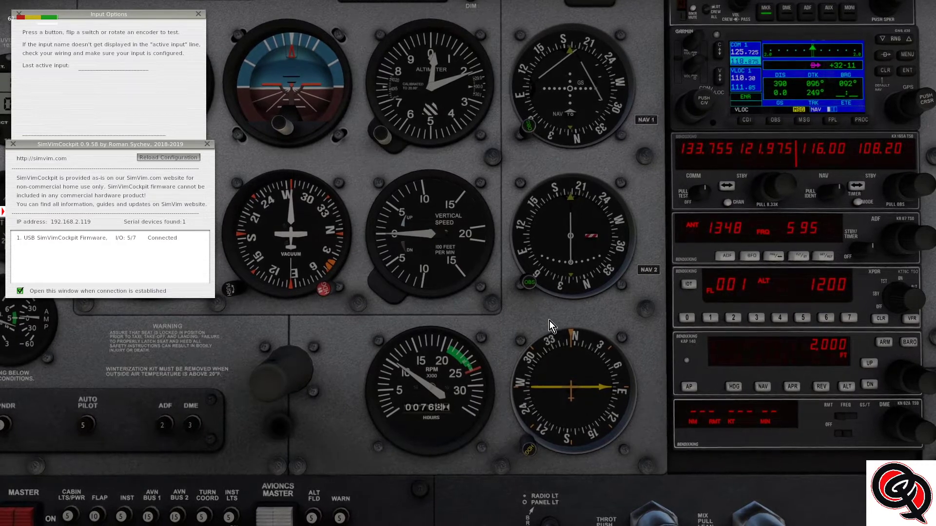
{"action": "scroll", "coordinate": [529, 289], "scroll_direction": "up", "scroll_amount": 7}
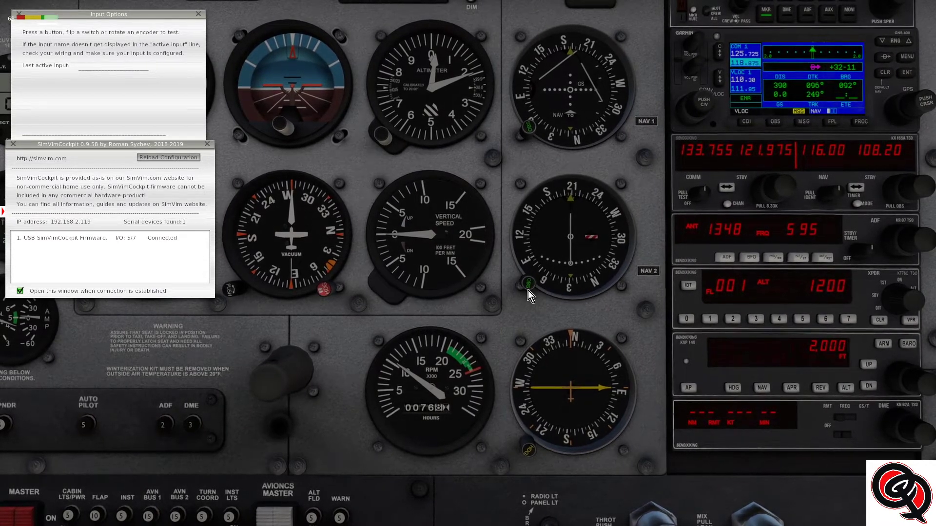
{"action": "scroll", "coordinate": [529, 449], "scroll_direction": "down", "scroll_amount": 8}
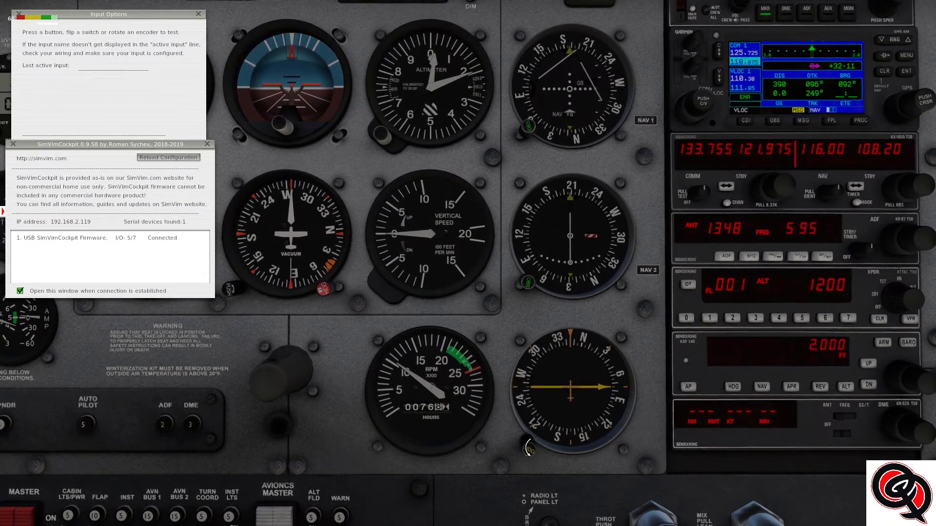
{"action": "scroll", "coordinate": [529, 449], "scroll_direction": "up", "scroll_amount": 3}
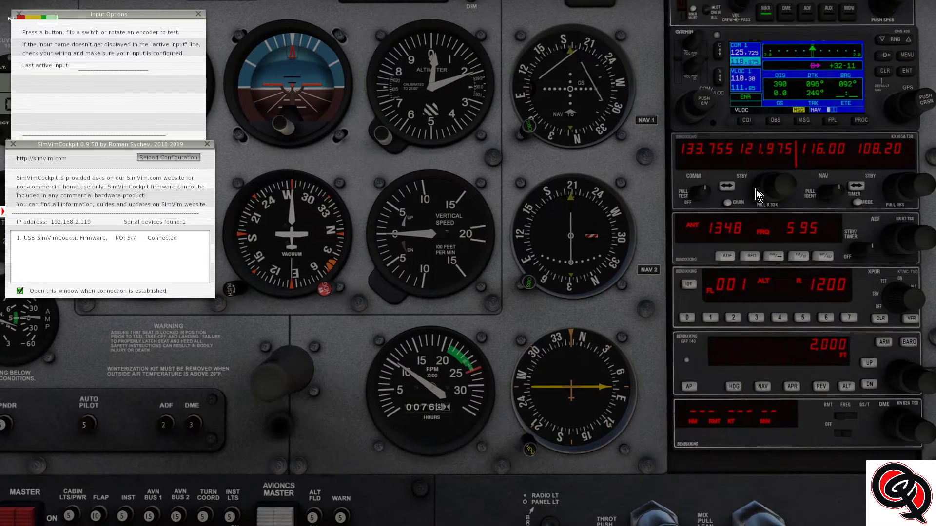
{"action": "scroll", "coordinate": [756, 185], "scroll_direction": "up", "scroll_amount": 12}
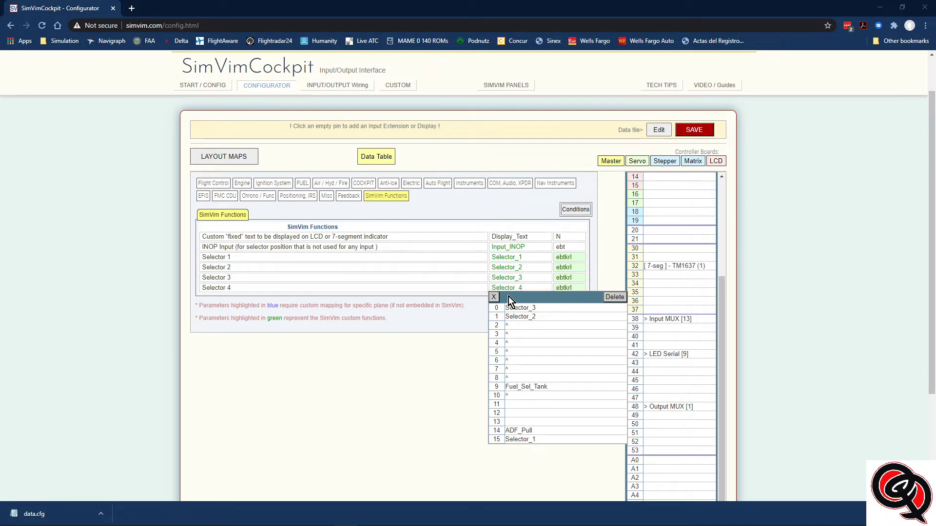
Step: Close the multiplexer list, recheck pin 38's Input MUX assignments, and switch to Layout Maps
{"action": "left_click", "coordinate": [494, 297]}
{"action": "left_click", "coordinate": [634, 319]}
{"action": "left_click", "coordinate": [218, 160]}
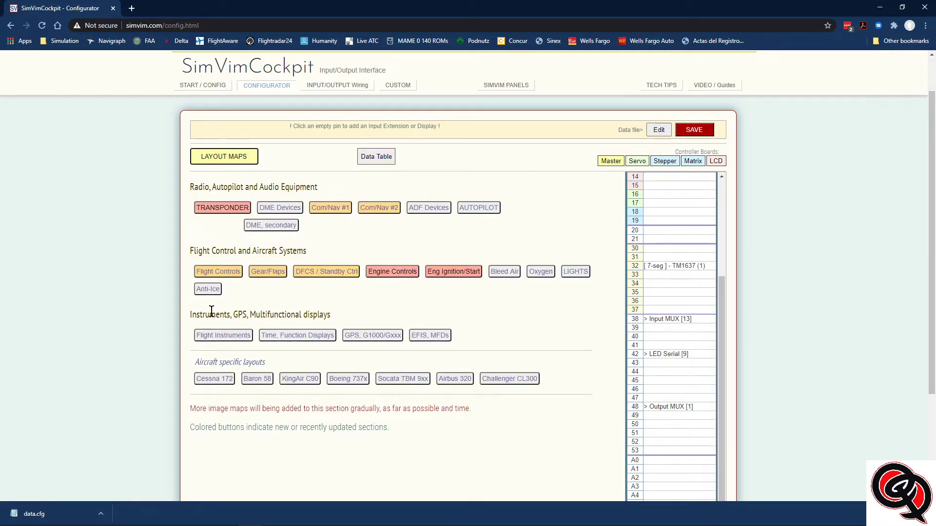
Step: In the Main Flight Instruments map, assign the DG sync encoder to pin 38 multiplexer input 12
{"action": "left_click", "coordinate": [217, 337]}
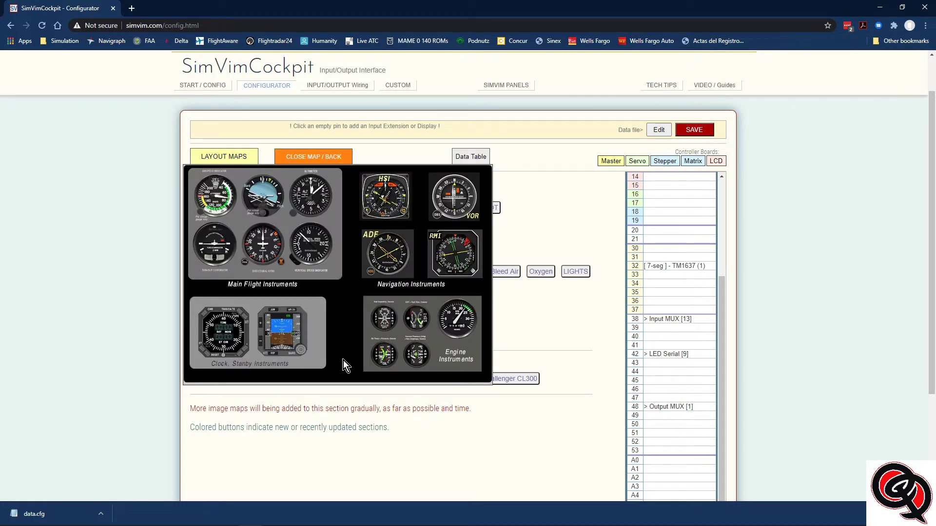
{"action": "left_click", "coordinate": [274, 226]}
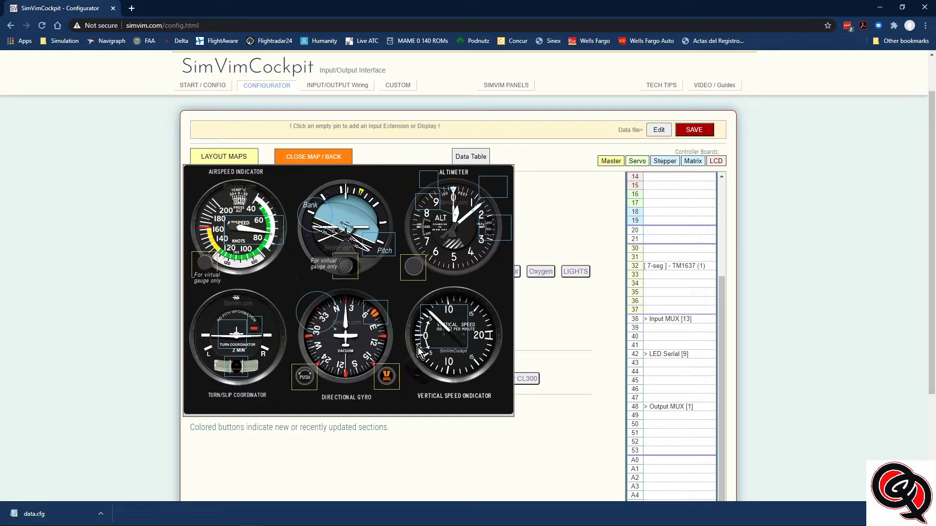
{"action": "left_click", "coordinate": [304, 380]}
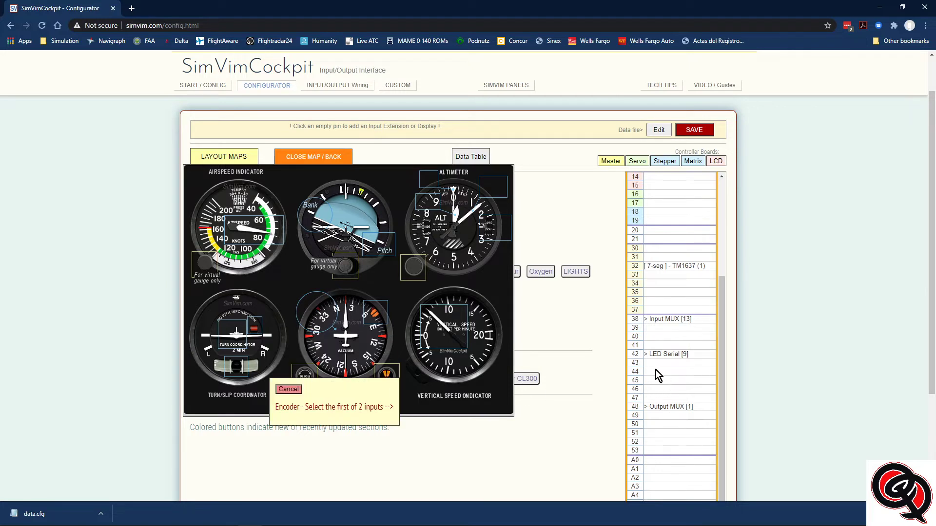
{"action": "left_click", "coordinate": [634, 318]}
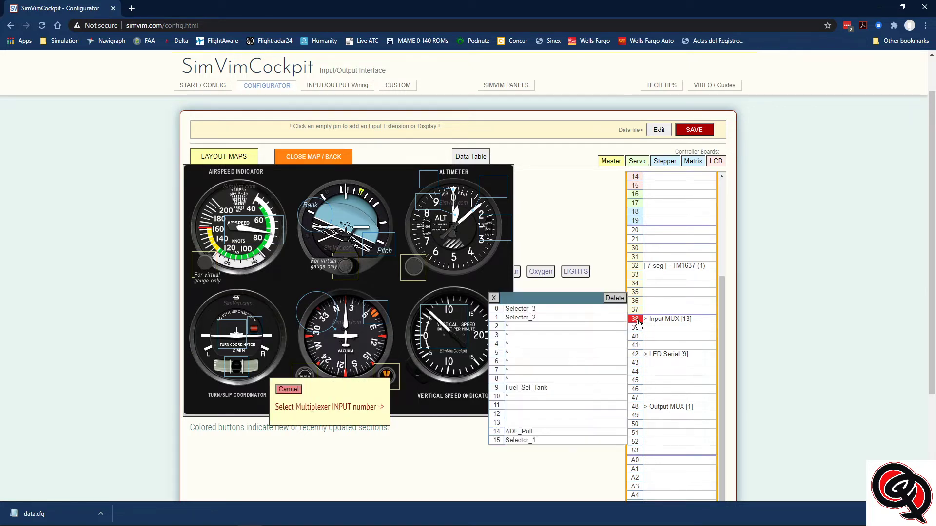
{"action": "left_click", "coordinate": [497, 414]}
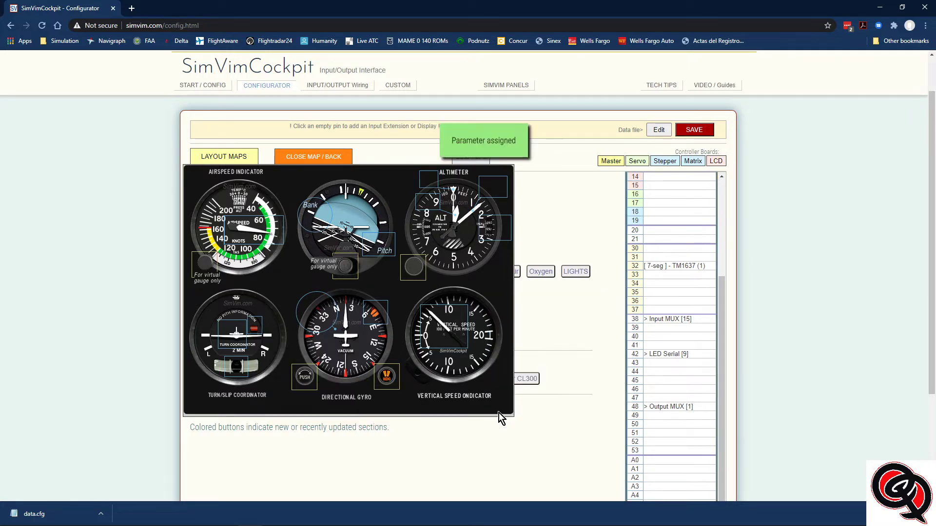
Step: Append the AP_HDG_Set heading-bug encoder to the same multiplexer input 12
{"action": "left_click", "coordinate": [386, 377]}
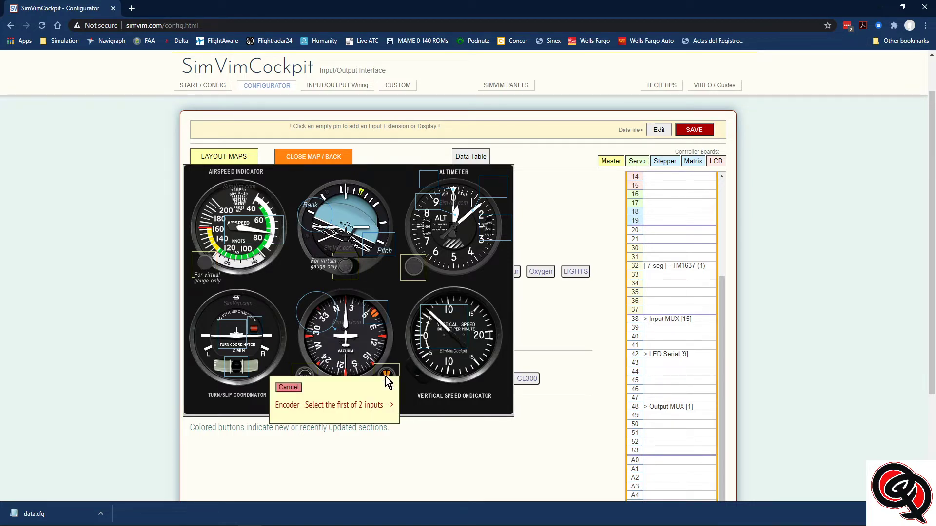
{"action": "left_click", "coordinate": [634, 319]}
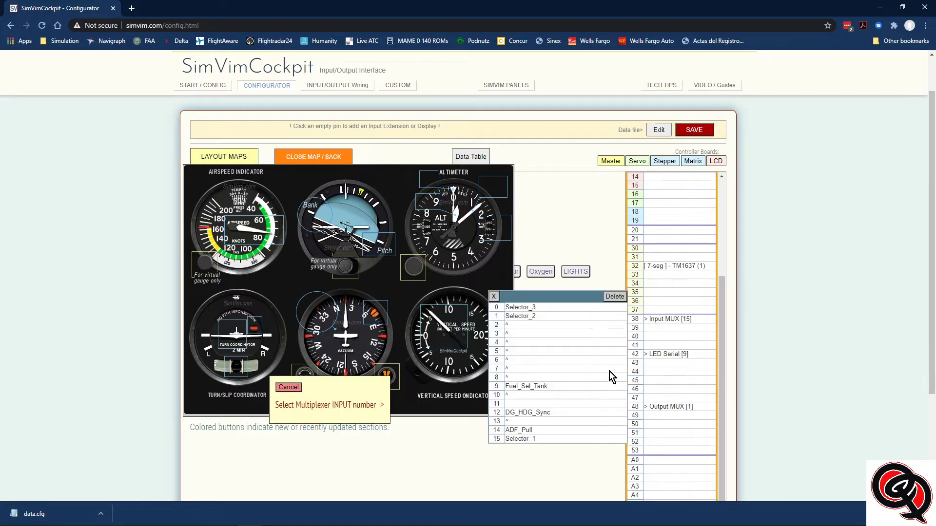
{"action": "left_click", "coordinate": [504, 413]}
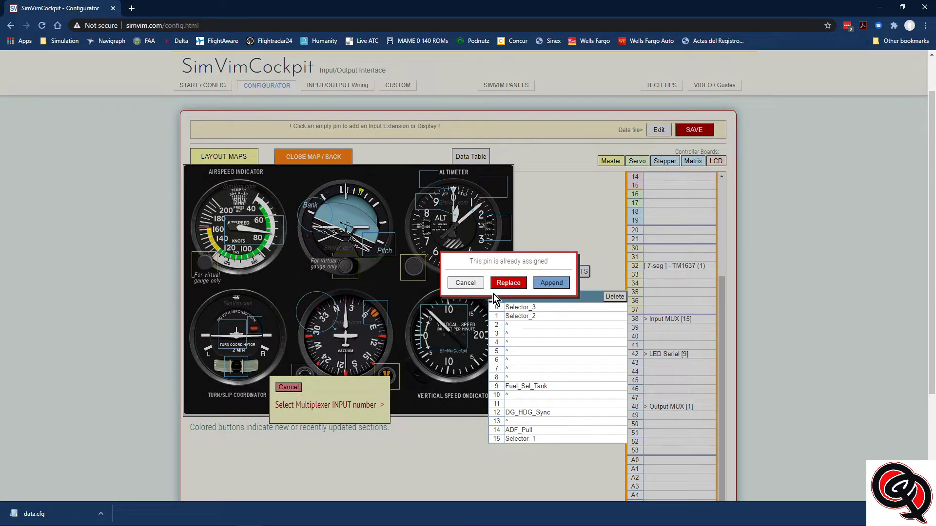
{"action": "left_click", "coordinate": [553, 285]}
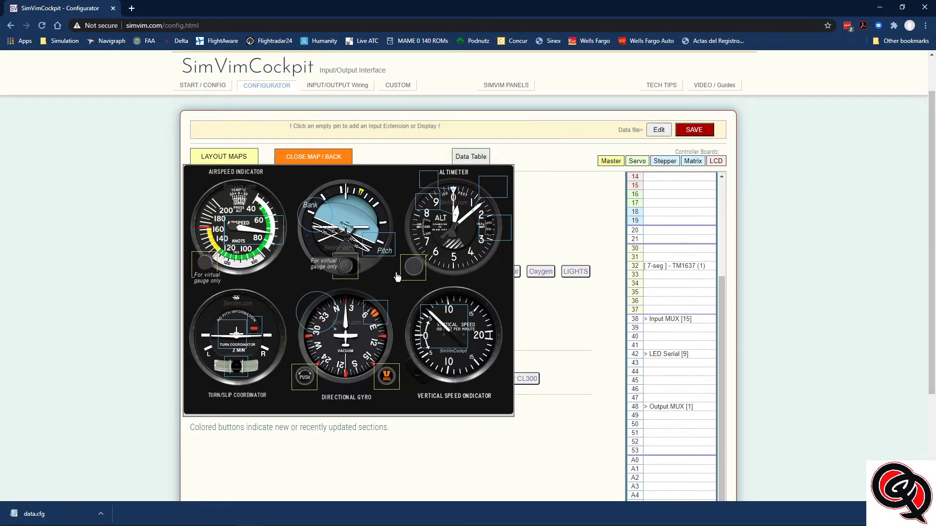
Step: In the VOR map, append the Nav1 OBS encoder to pin 38 multiplexer input 12
{"action": "left_click", "coordinate": [320, 159]}
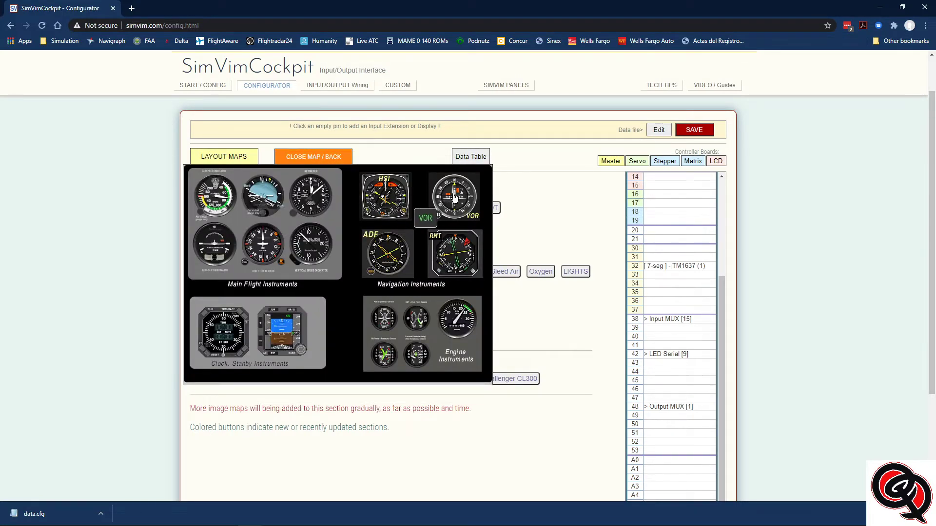
{"action": "left_click", "coordinate": [434, 213]}
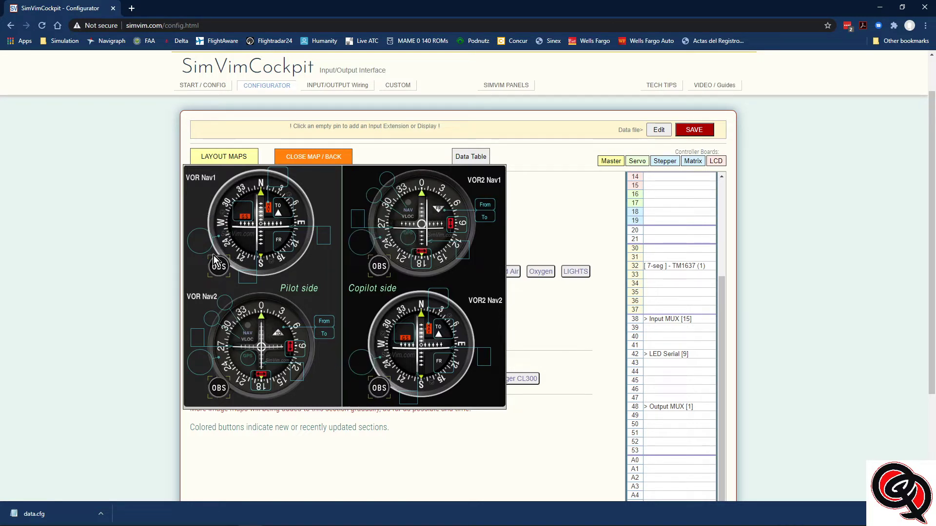
{"action": "left_click", "coordinate": [213, 270]}
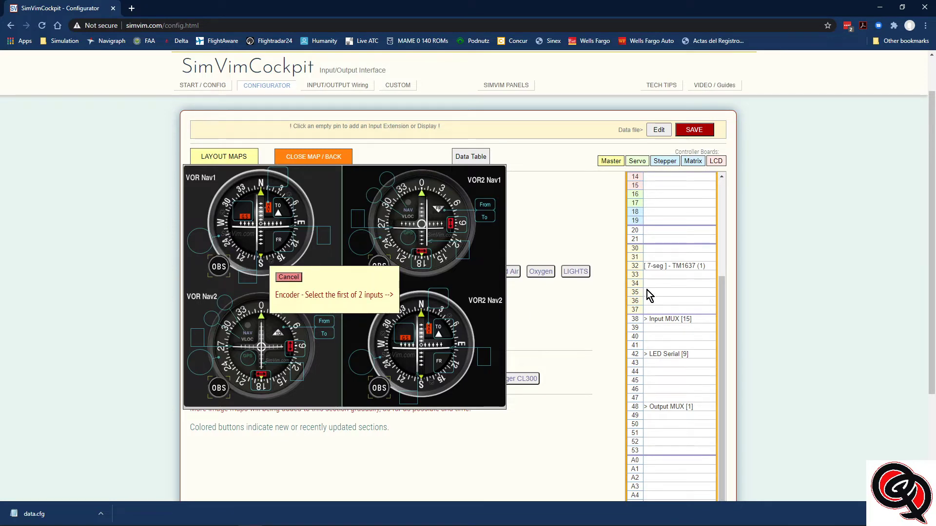
{"action": "left_click", "coordinate": [635, 318]}
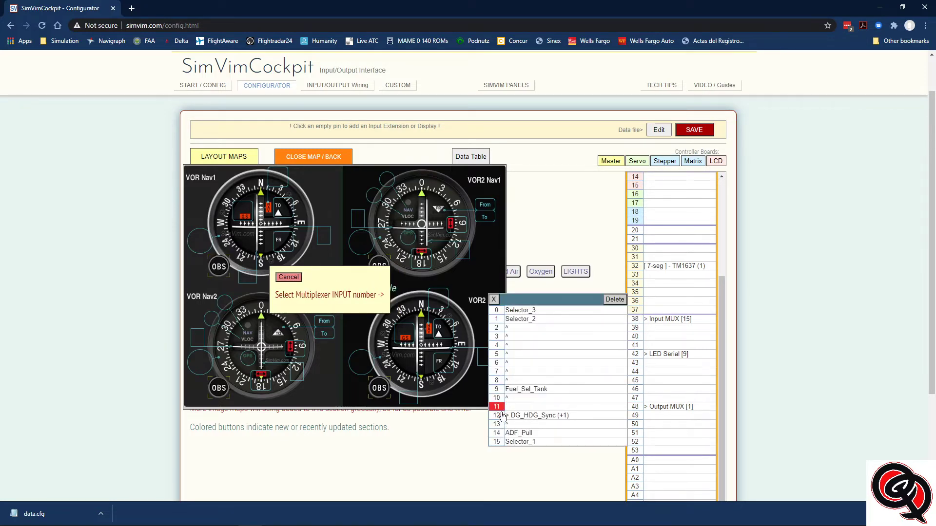
{"action": "left_click", "coordinate": [503, 409]}
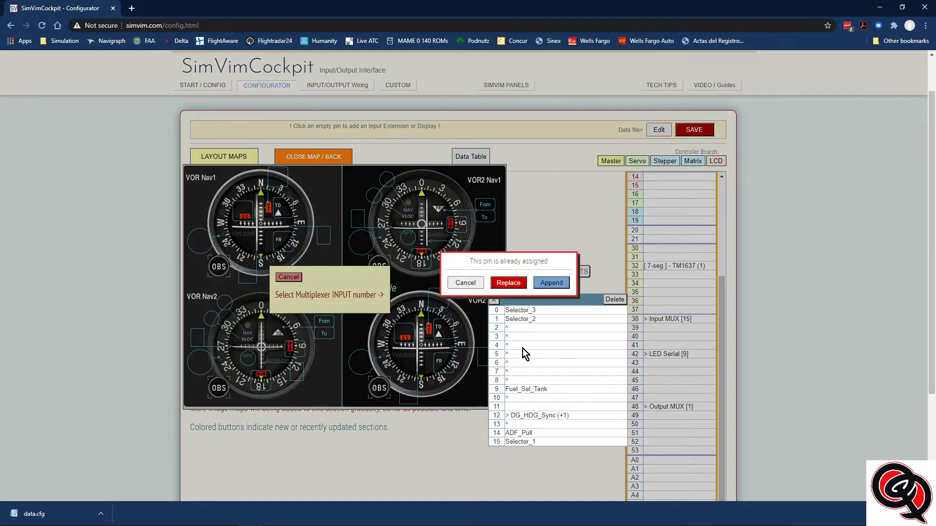
{"action": "left_click", "coordinate": [552, 284]}
Step: Append the Nav2 OBS encoder to input 12 as well and return to the map overview
{"action": "left_click", "coordinate": [268, 390]}
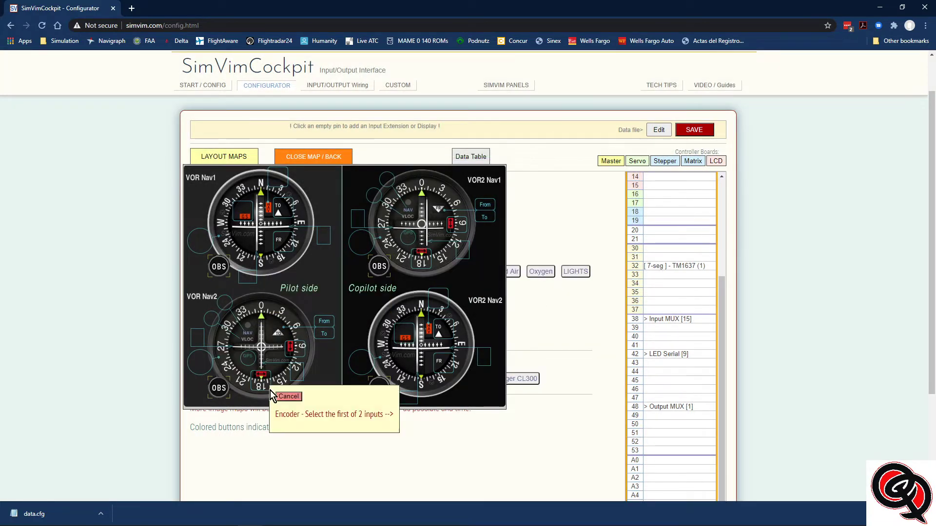
{"action": "left_click", "coordinate": [635, 319]}
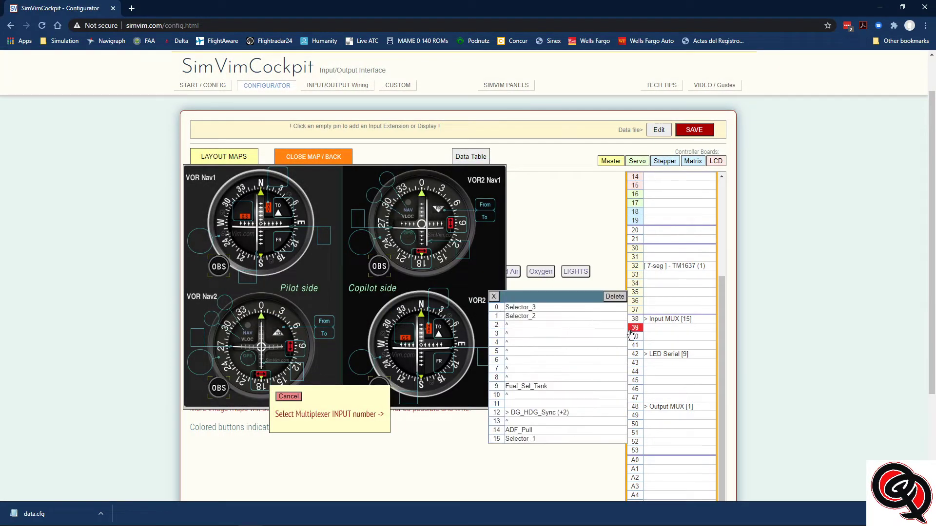
{"action": "left_click", "coordinate": [501, 422]}
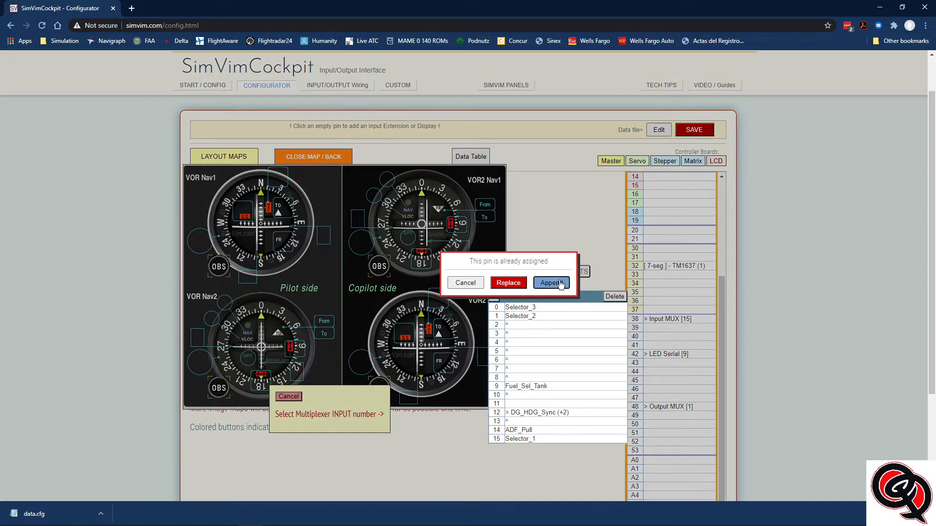
{"action": "left_click", "coordinate": [559, 283]}
{"action": "left_click", "coordinate": [328, 159]}
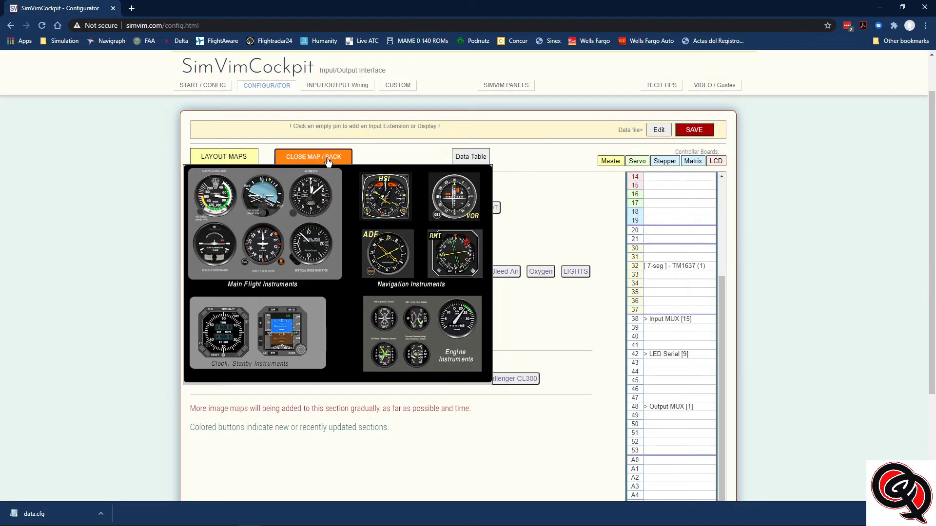
Step: Append the pilot ADF heading knob encoder to pin 38 multiplexer input 12, then close the maps
{"action": "left_click", "coordinate": [389, 257]}
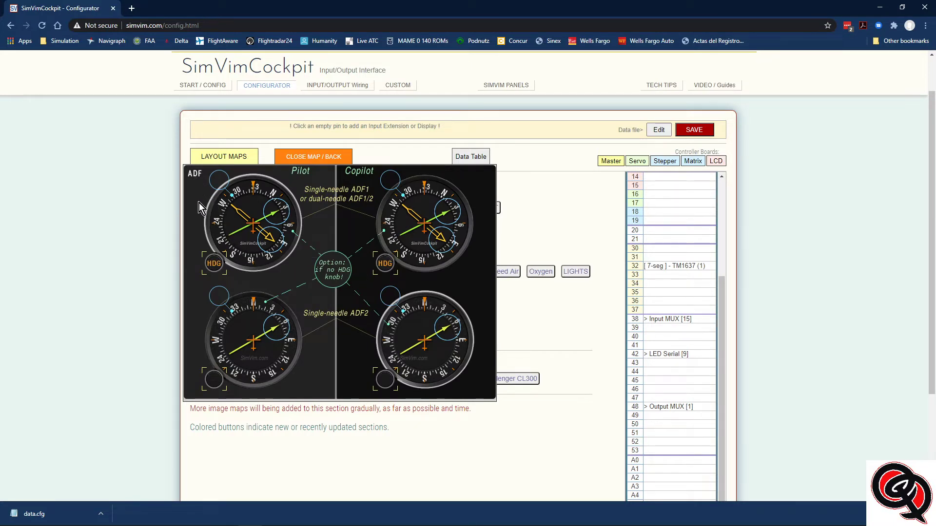
{"action": "left_click", "coordinate": [213, 263]}
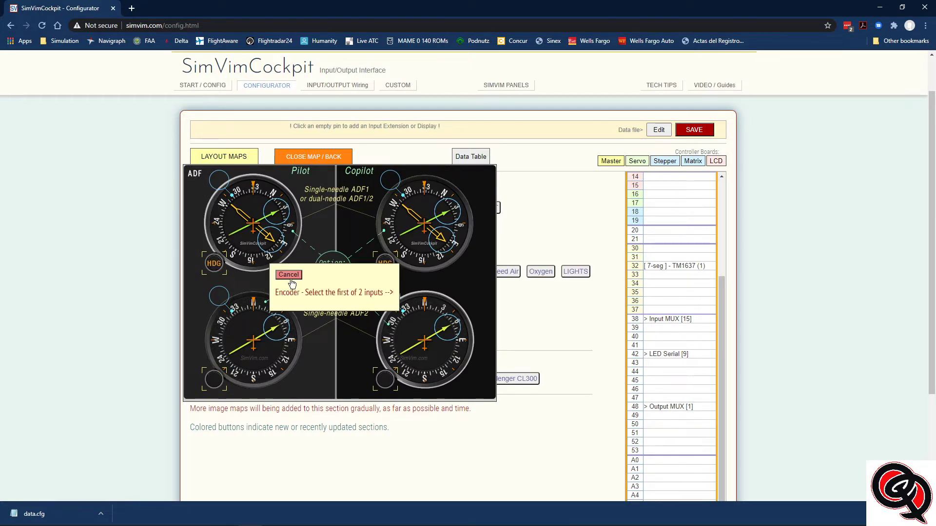
{"action": "left_click", "coordinate": [635, 320]}
{"action": "left_click", "coordinate": [501, 417]}
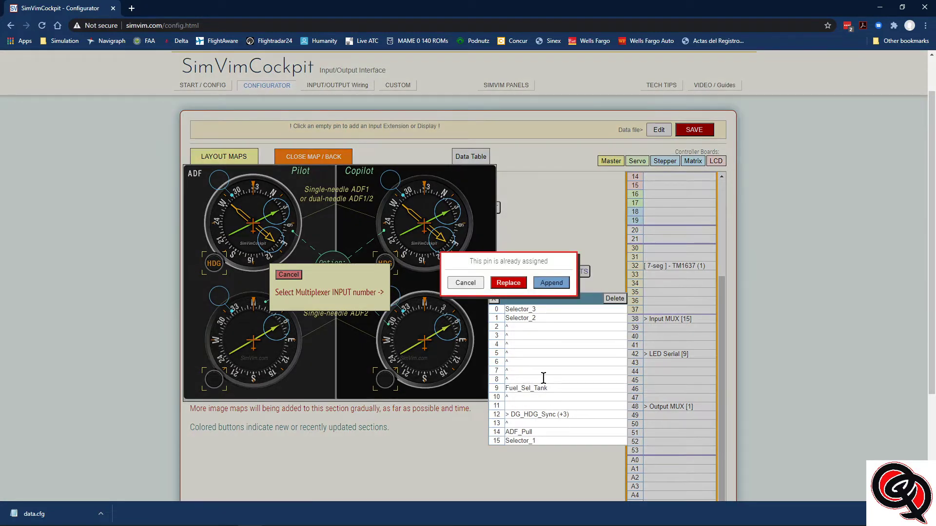
{"action": "left_click", "coordinate": [541, 286]}
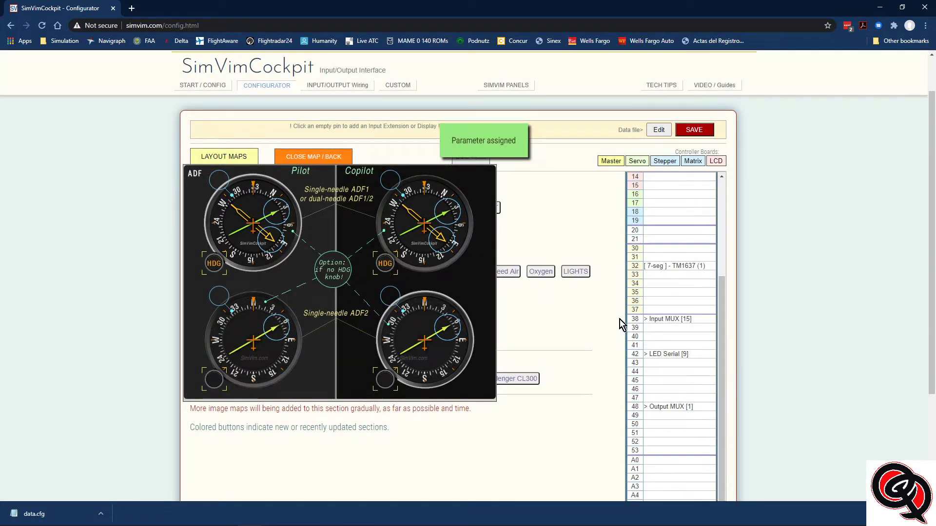
{"action": "left_click", "coordinate": [316, 156]}
{"action": "left_click", "coordinate": [315, 156]}
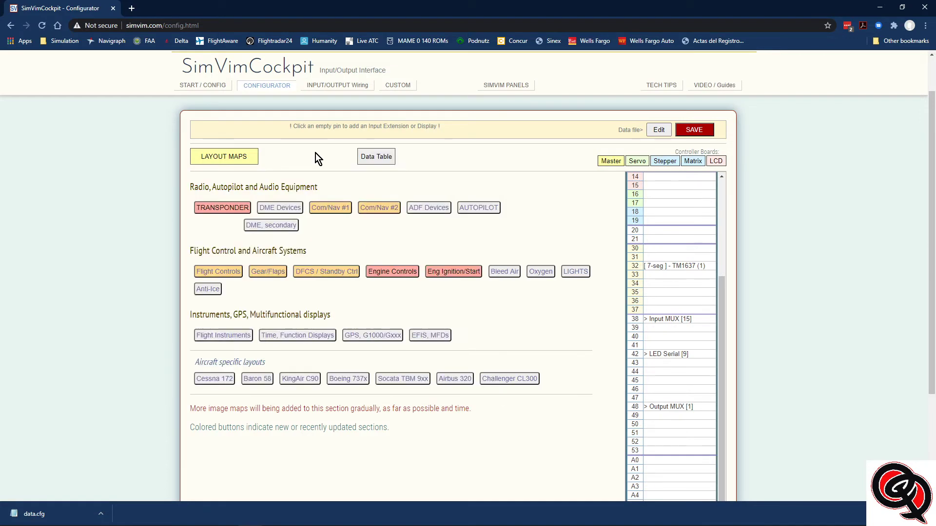
Step: In the KX155A/165A Com/Nav #2 map, append the Com 2 MHz knob encoder to multiplexer input 12
{"action": "left_click", "coordinate": [380, 209]}
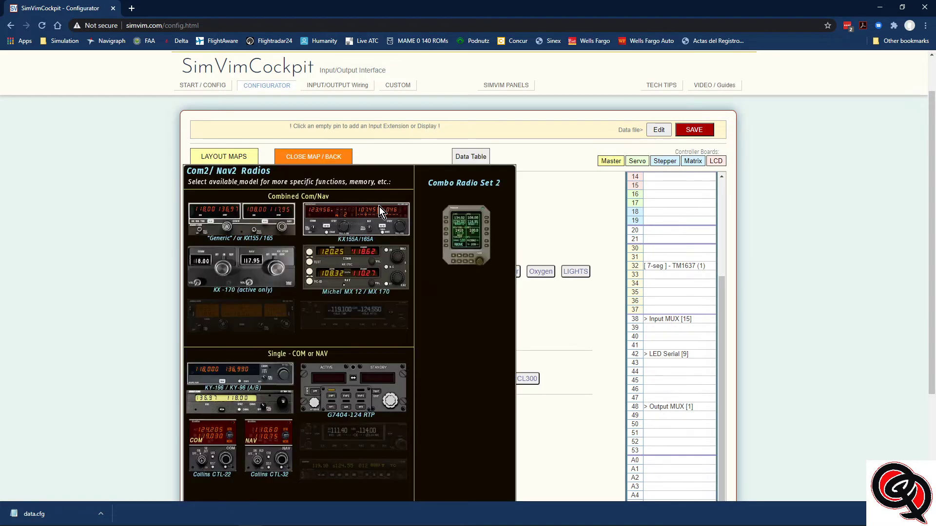
{"action": "left_click", "coordinate": [347, 232]}
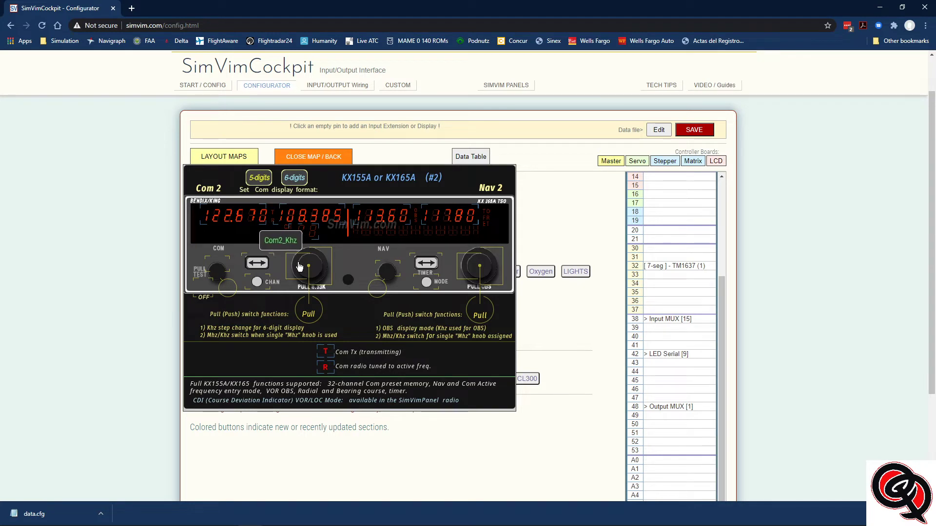
{"action": "left_click", "coordinate": [327, 257]}
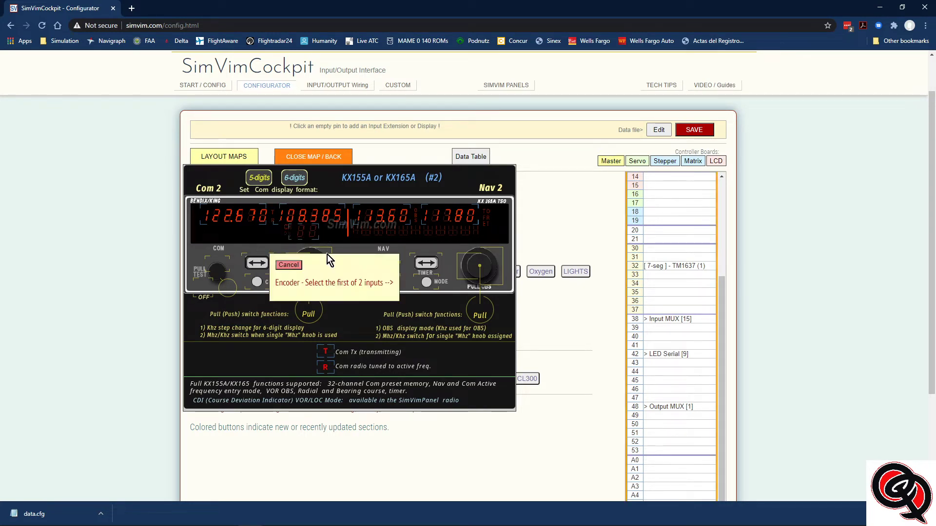
{"action": "left_click", "coordinate": [634, 319]}
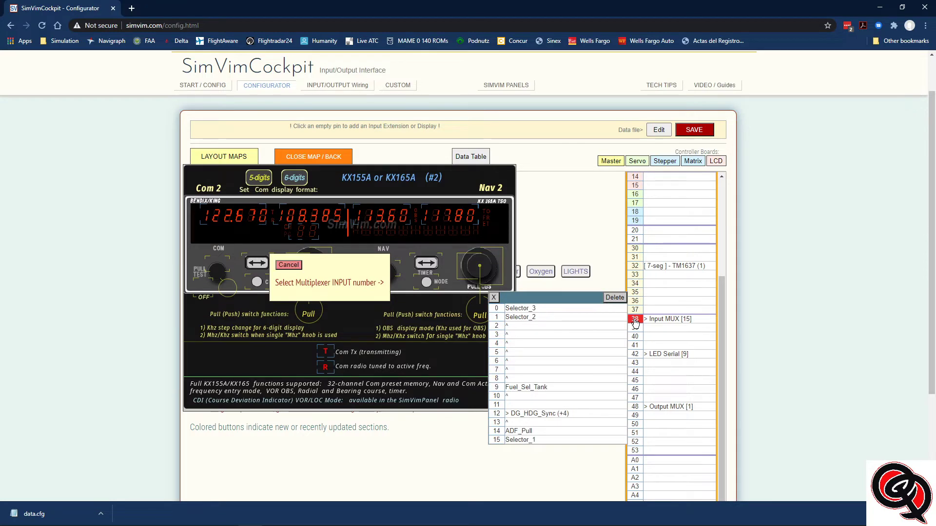
{"action": "left_click", "coordinate": [496, 415]}
{"action": "left_click", "coordinate": [549, 284]}
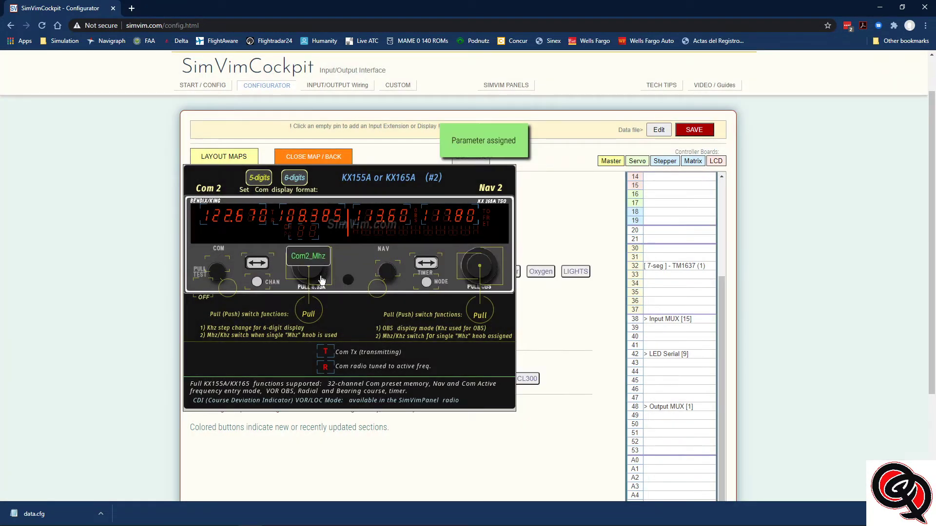
Step: Append the Com 2 kHz knob encoder to input 12 too, and check the encoders stacked there
{"action": "left_click", "coordinate": [295, 265]}
{"action": "left_click", "coordinate": [634, 319]}
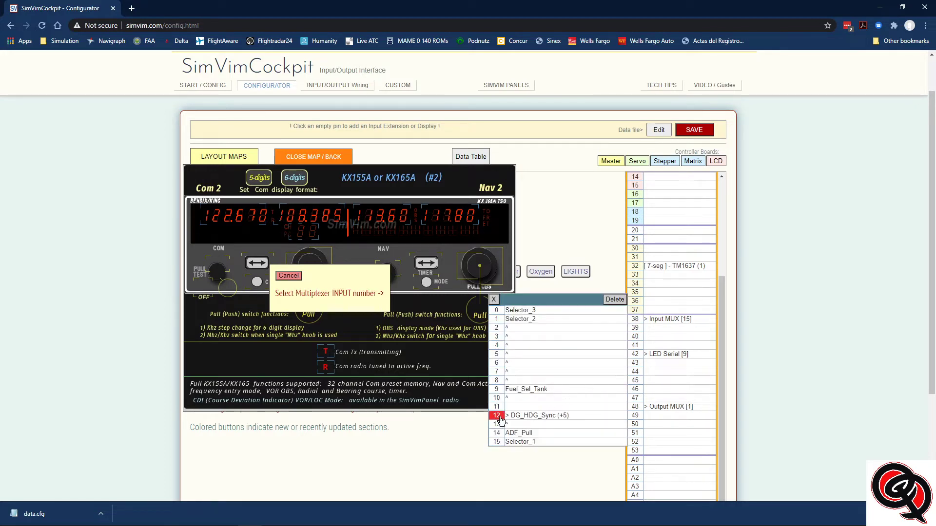
{"action": "left_click", "coordinate": [500, 418]}
{"action": "left_click", "coordinate": [549, 285]}
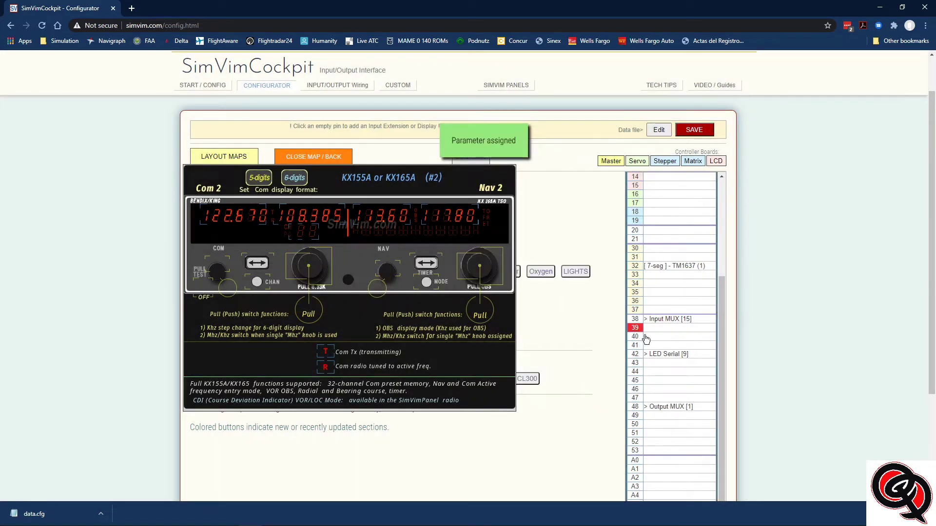
{"action": "left_click", "coordinate": [636, 319]}
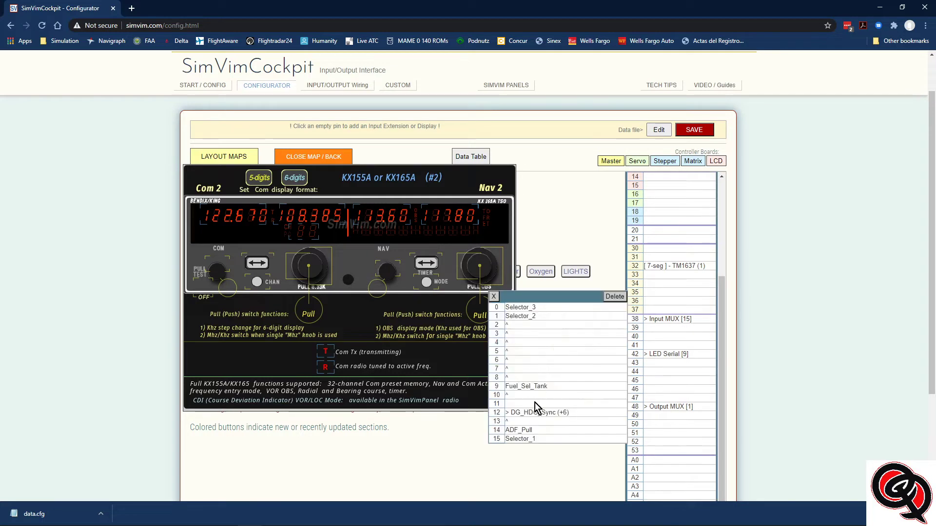
{"action": "left_click", "coordinate": [506, 412]}
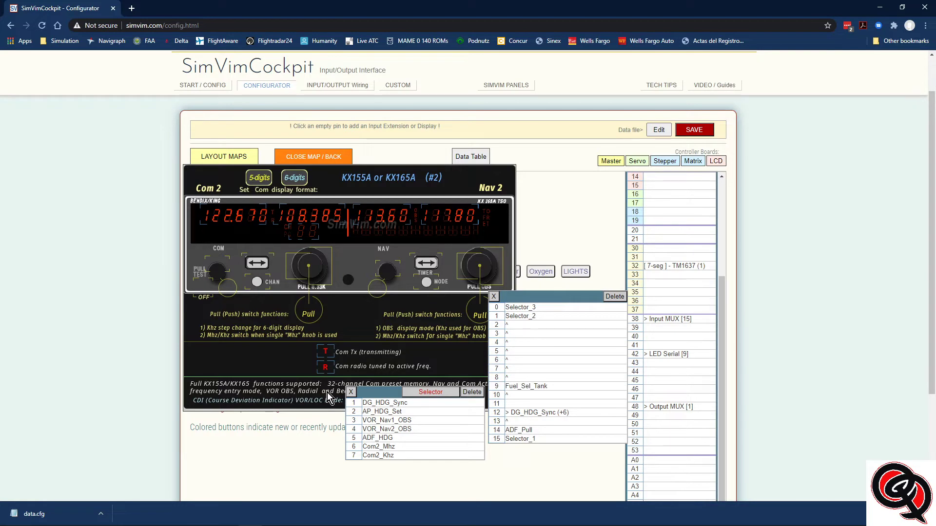
{"action": "left_click", "coordinate": [310, 159]}
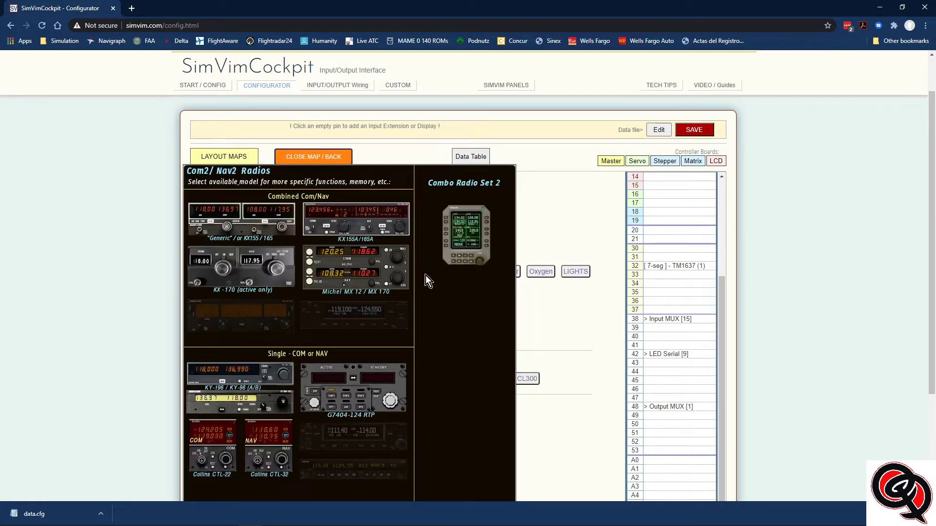
Step: Close the radio maps and review multiplexer input 14, keeping its ADF_Pull assignment
{"action": "left_click", "coordinate": [318, 157]}
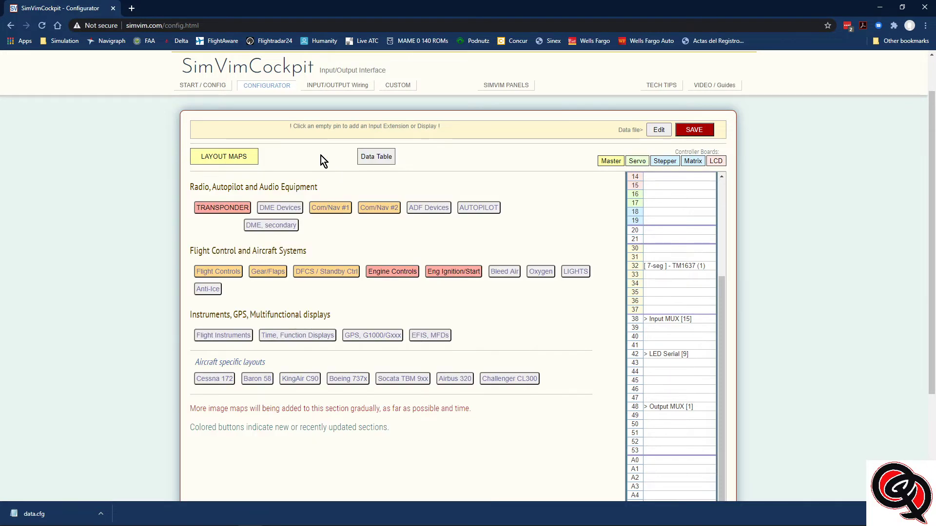
{"action": "left_click", "coordinate": [484, 321]}
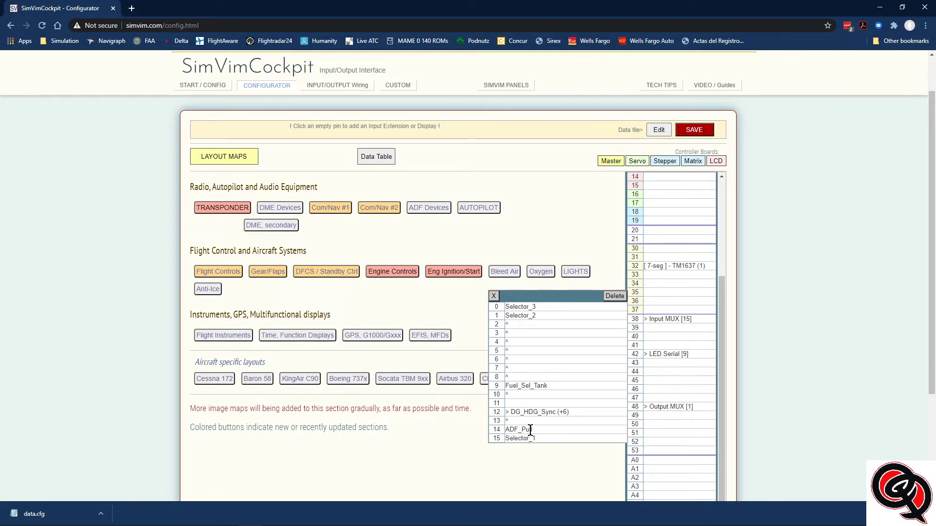
{"action": "left_click", "coordinate": [496, 430]}
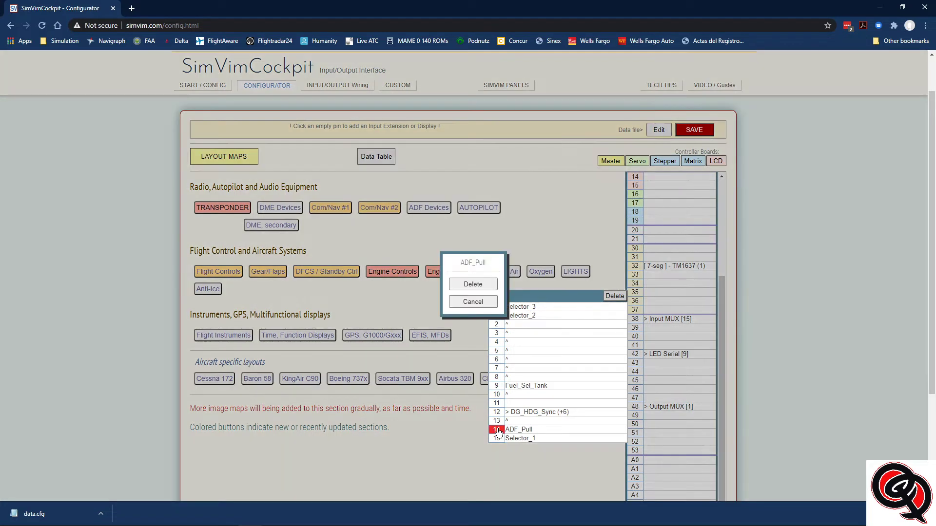
{"action": "left_click", "coordinate": [464, 301]}
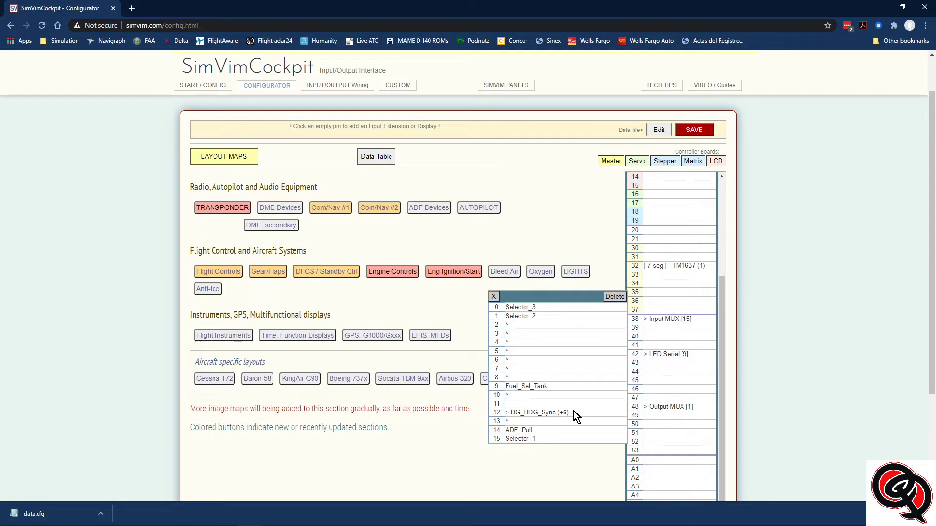
Step: Set Selector 2 as the mode group selector for the encoders on input 12
{"action": "left_click", "coordinate": [497, 413]}
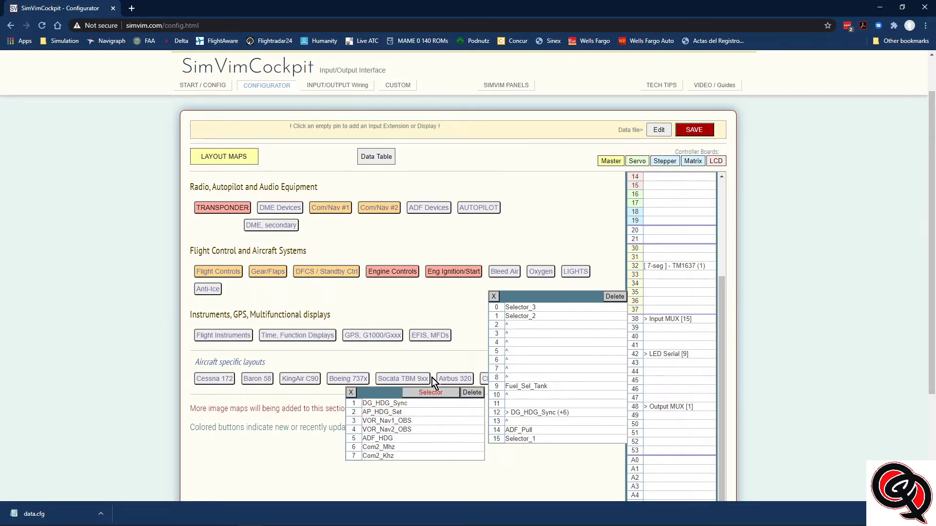
{"action": "left_click", "coordinate": [432, 394]}
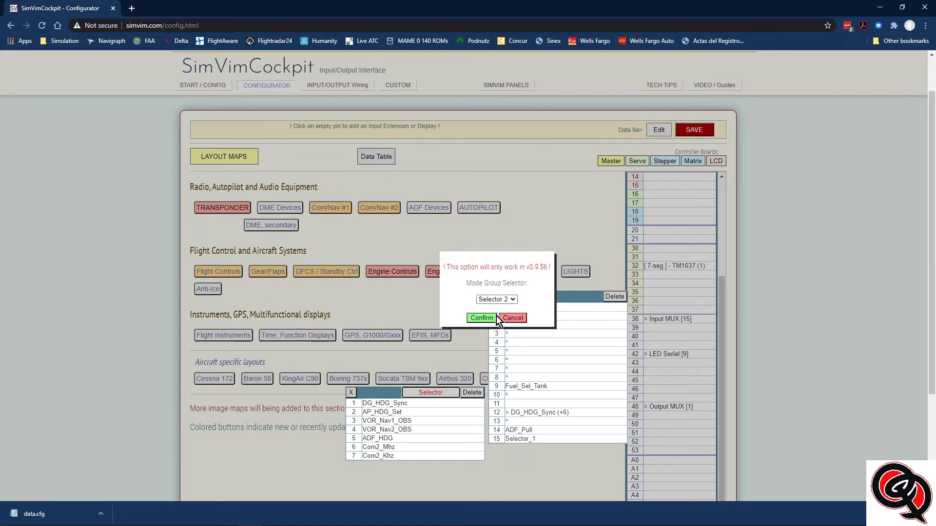
{"action": "left_click", "coordinate": [482, 318]}
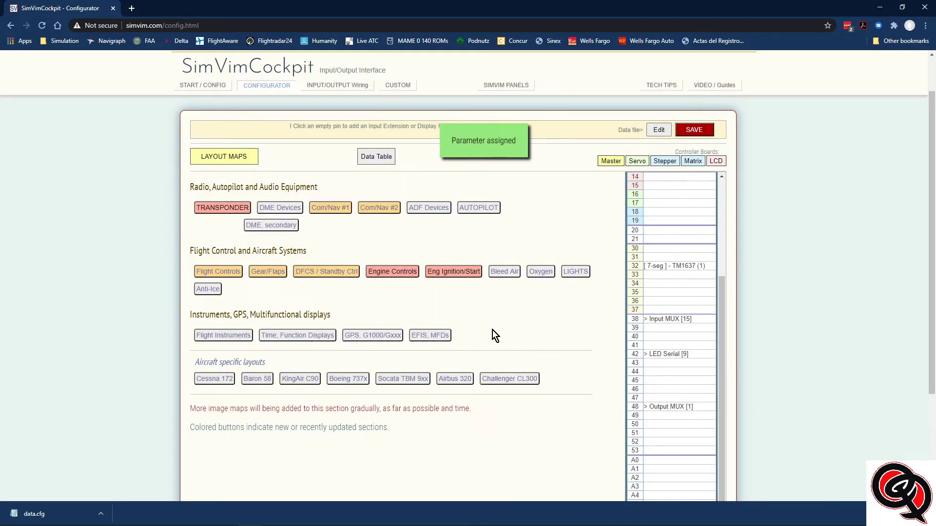